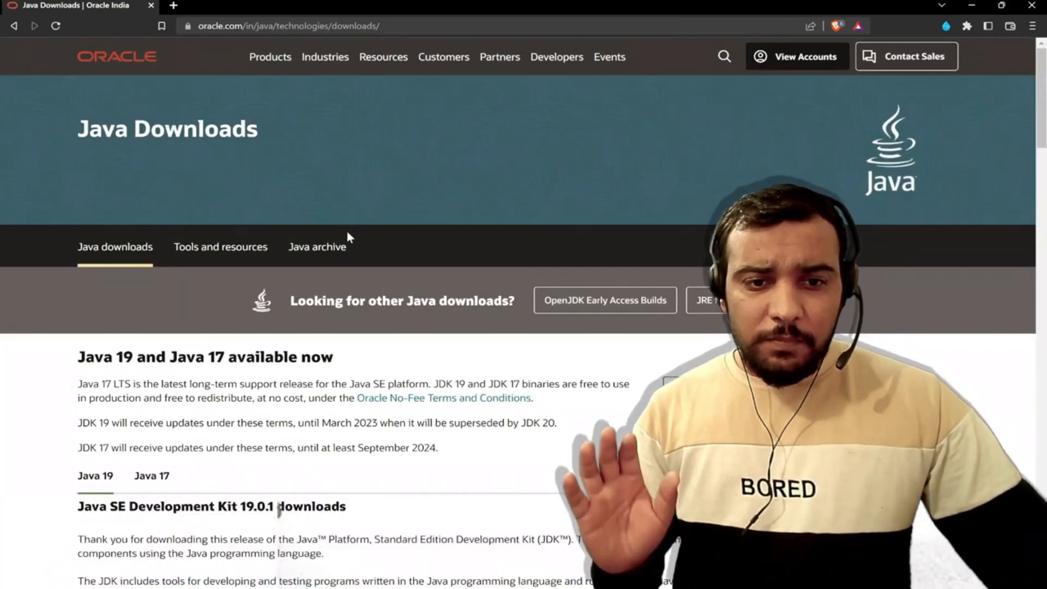
- Examine the Java SE Development Kit 19.0.1 downloads offered for Linux, macOS and Windows on the Java downloads page
scroll(297, 441, "down", 3)
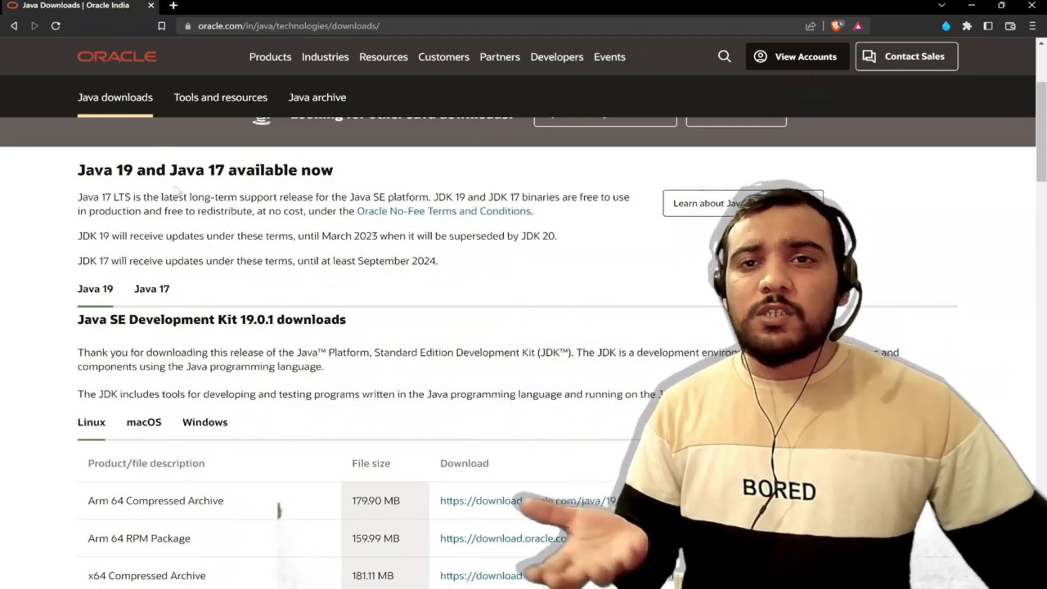
scroll(219, 241, "down", 1)
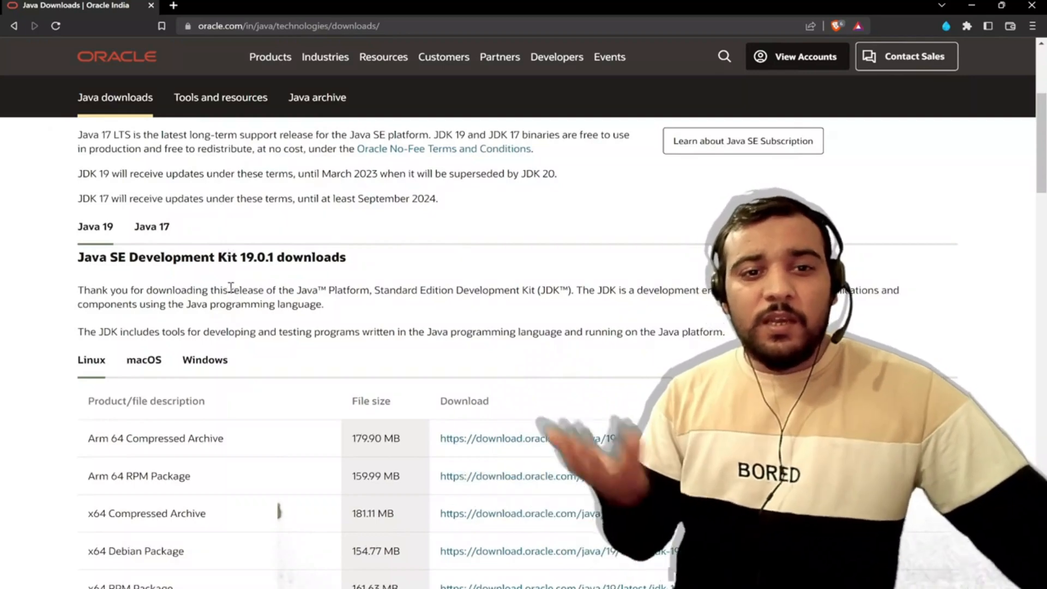
scroll(225, 284, "down", 2)
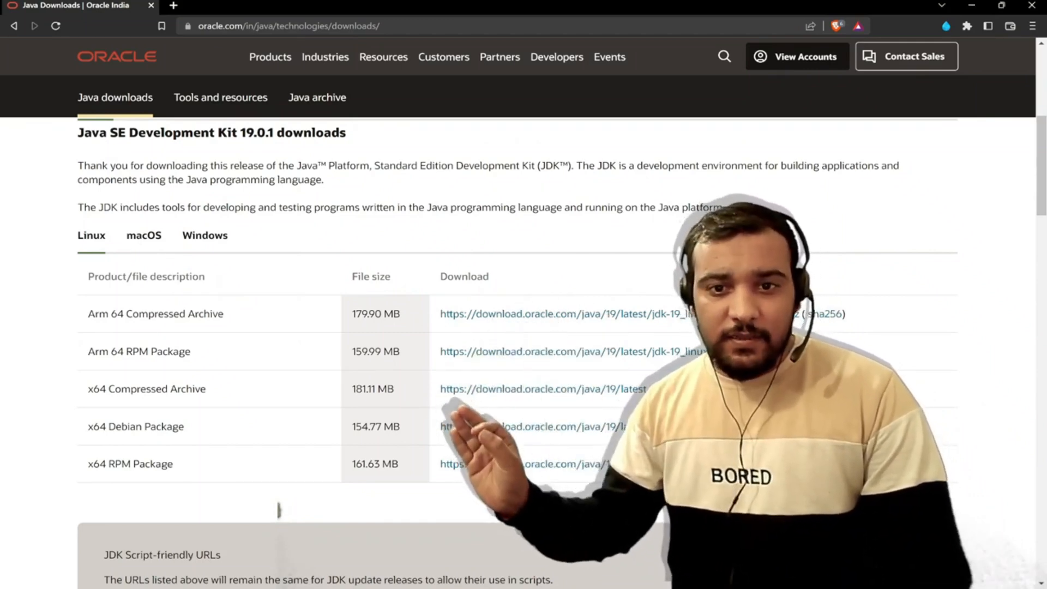
scroll(137, 248, "up", 2)
left_click(95, 225)
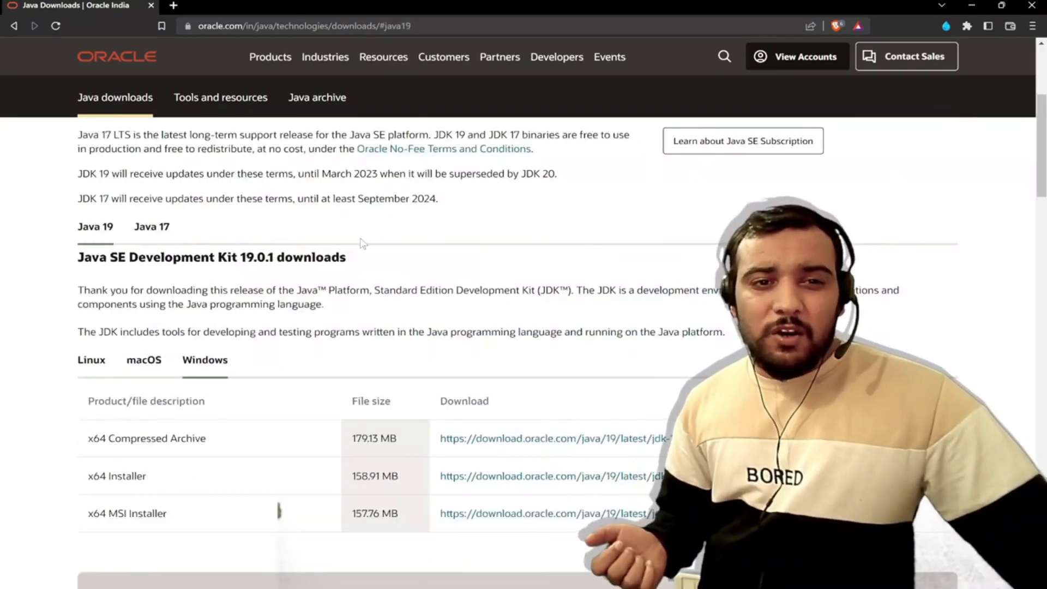
scroll(289, 251, "down", 2)
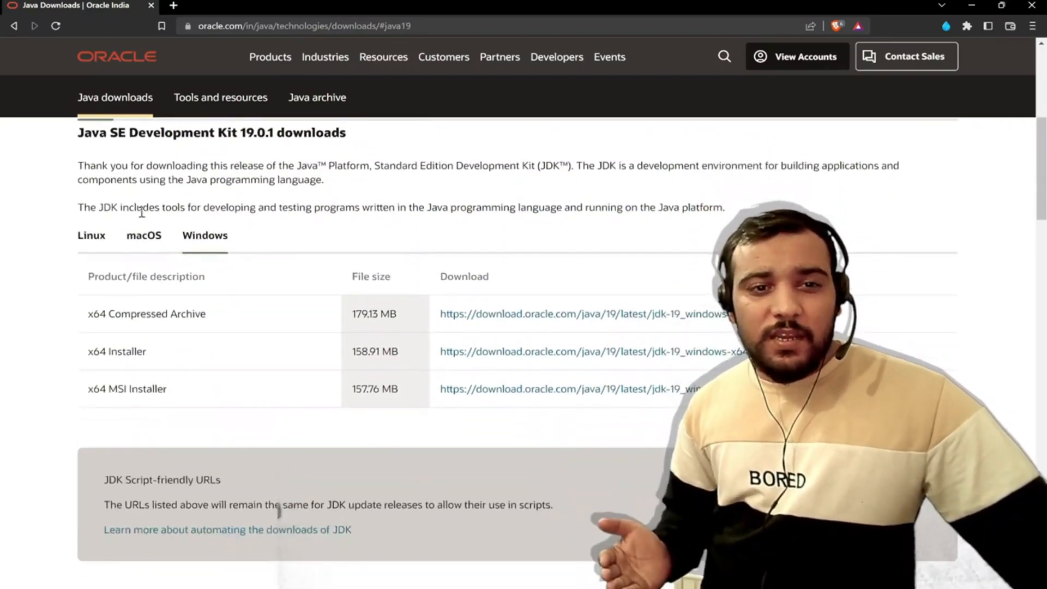
left_click(95, 232)
left_click(157, 237)
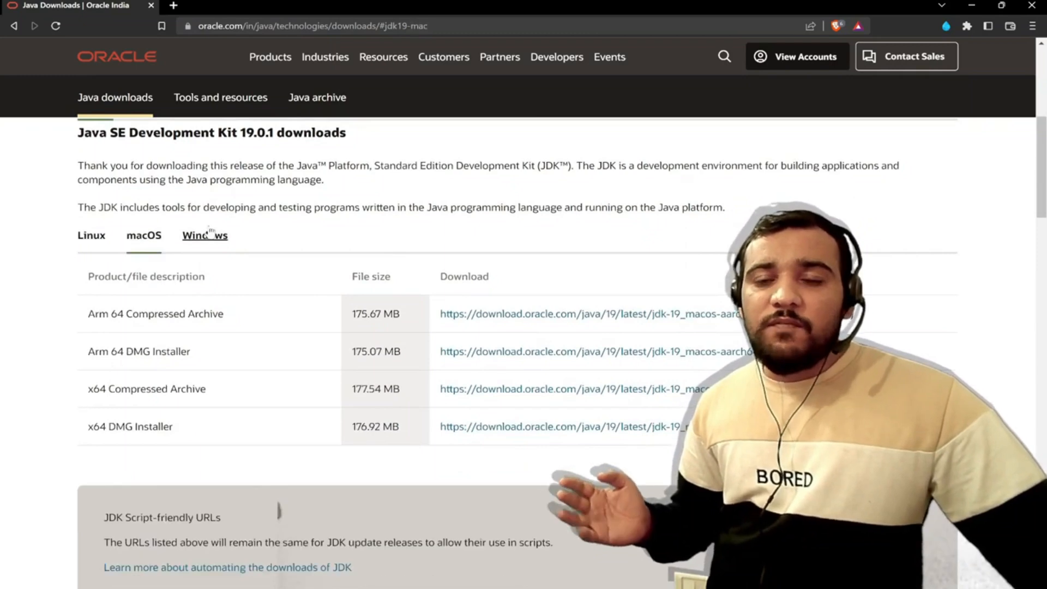
left_click(210, 233)
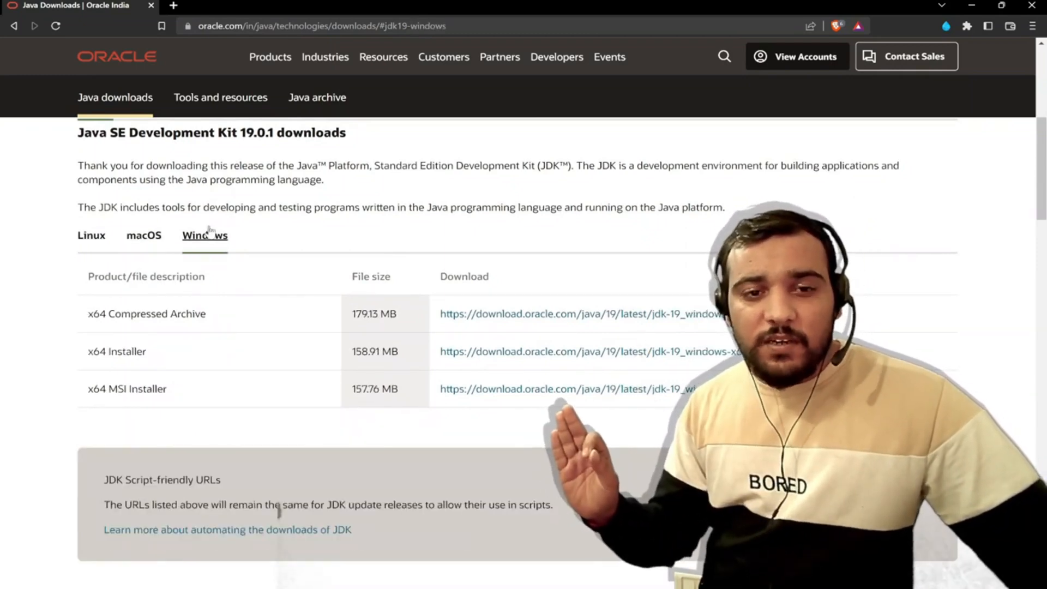
left_click(150, 231)
left_click(90, 238)
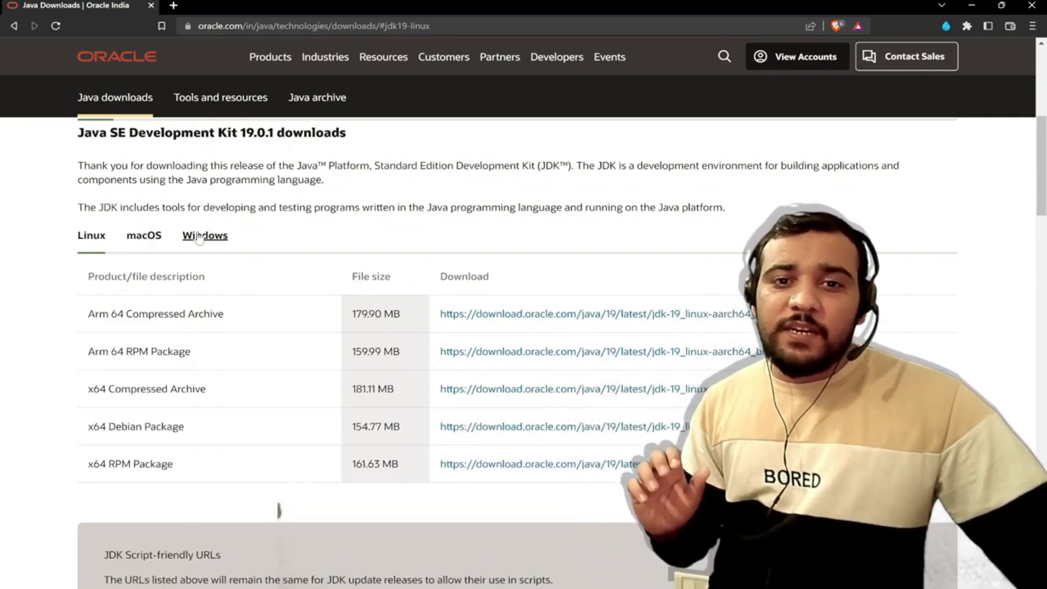
- Download the Windows x64 Installer for JDK 19 and save it in the Downloads folder as jdk-19_windows-x64_bin
left_click(199, 238)
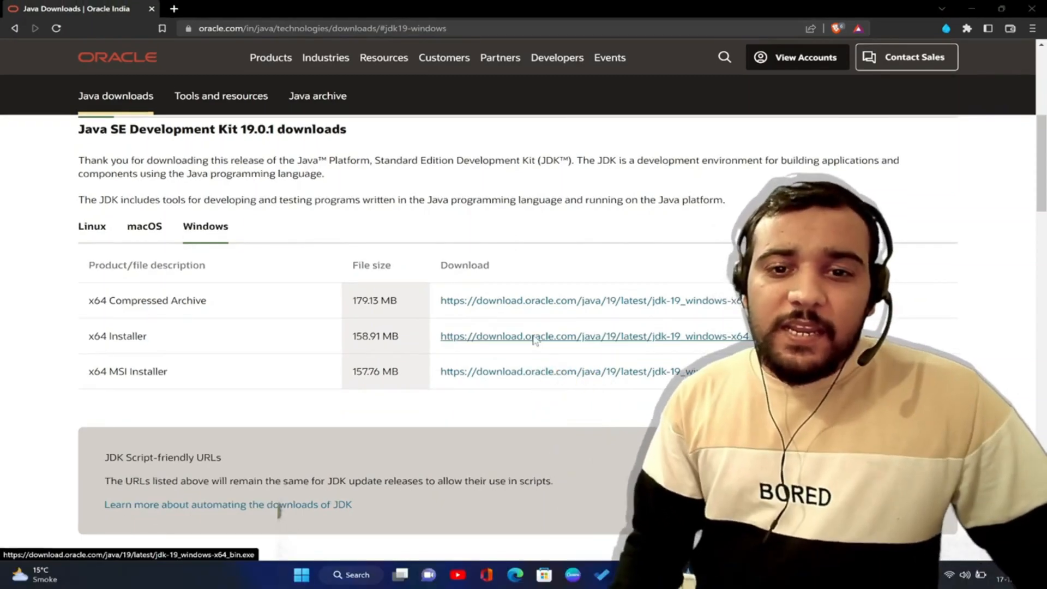
left_click(534, 337)
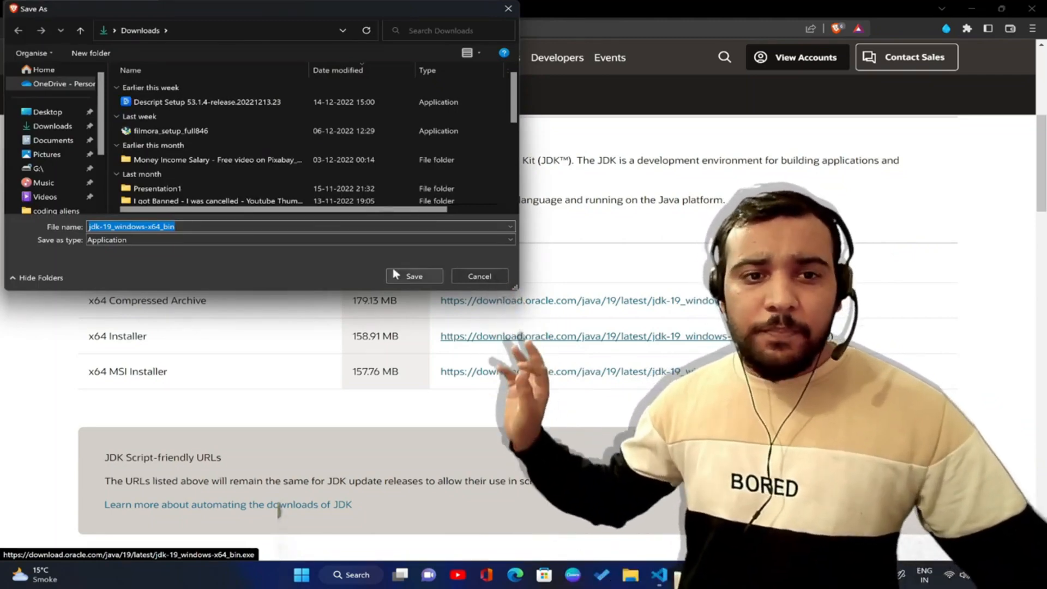
left_click(414, 278)
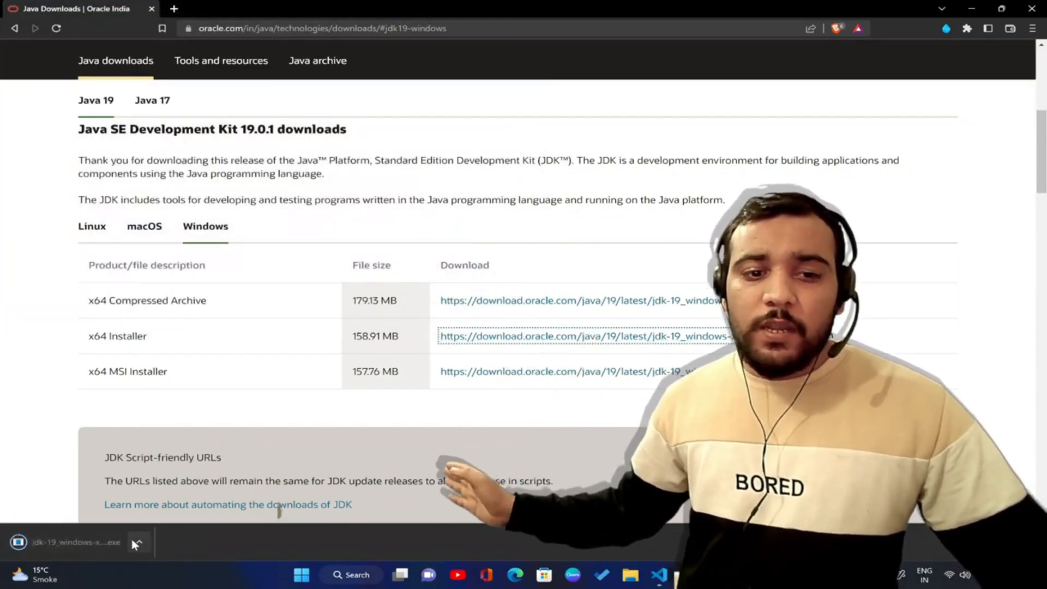
- Show the downloaded JDK installer in its folder and launch jdk-19_windows-x64_bin
left_click(137, 542)
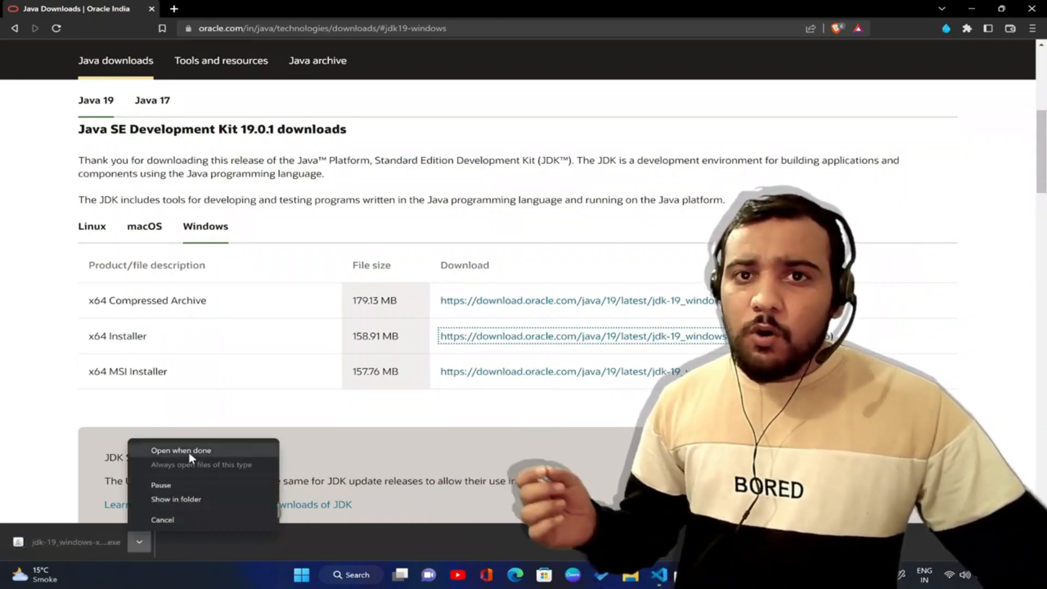
left_click(180, 502)
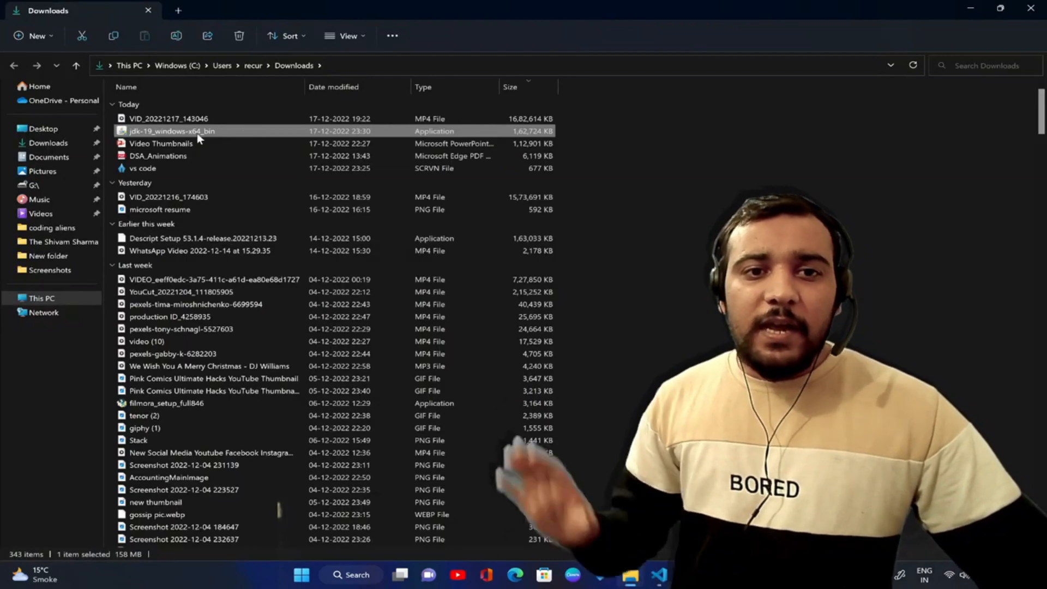
double_click(217, 131)
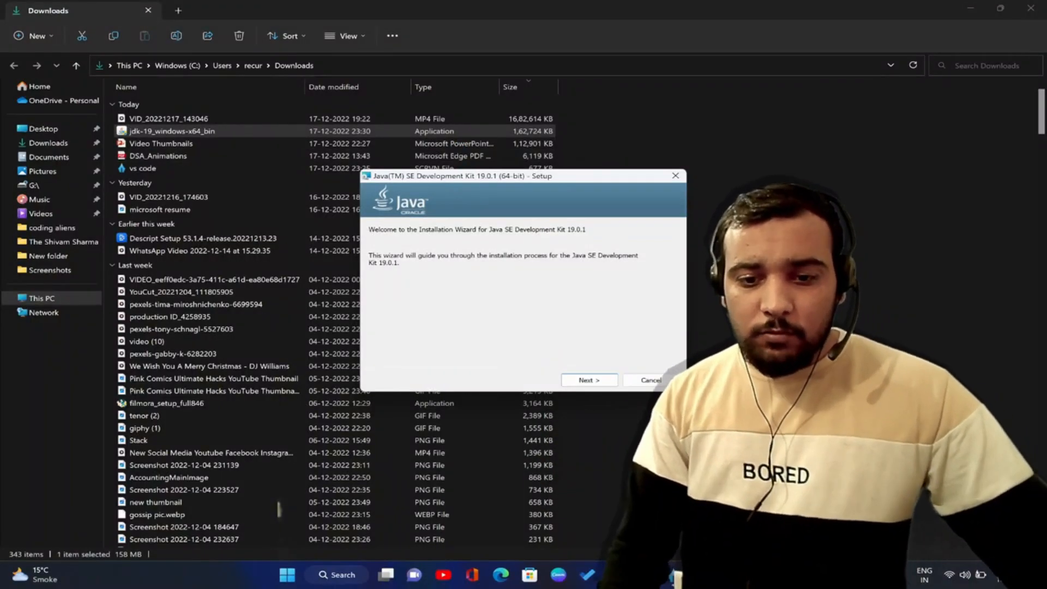
- Open a Command Prompt and check the currently installed Java version with java -version
key("super+r")
type("cm")
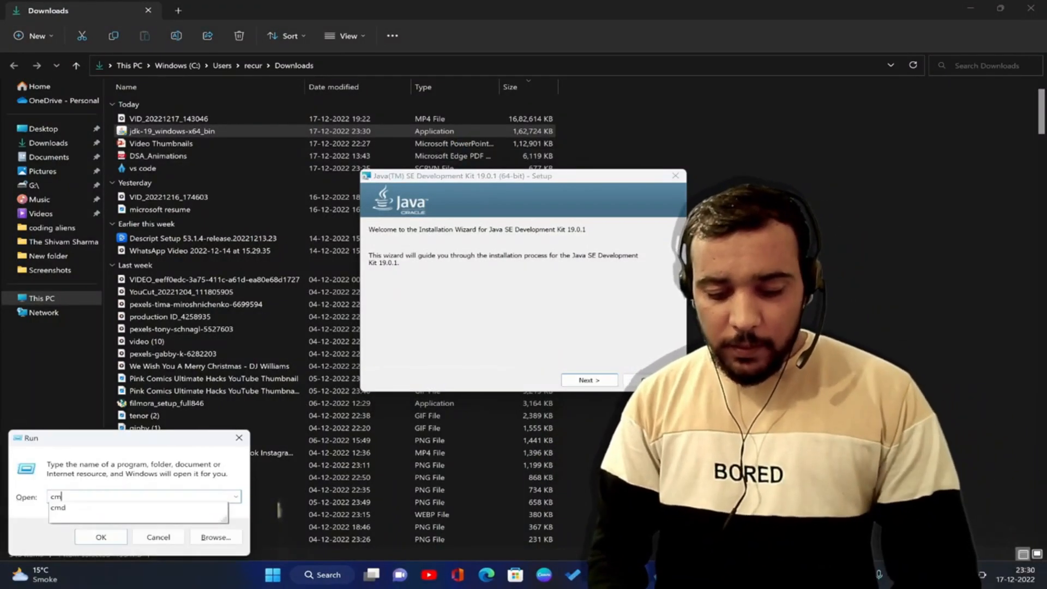
key("Return")
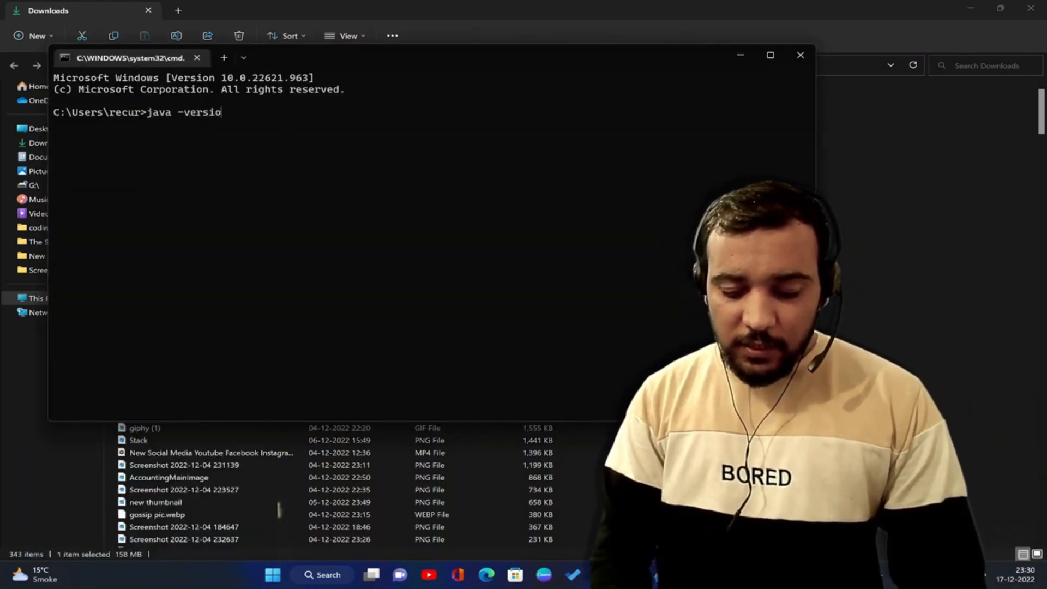
type("java -version")
key("Return")
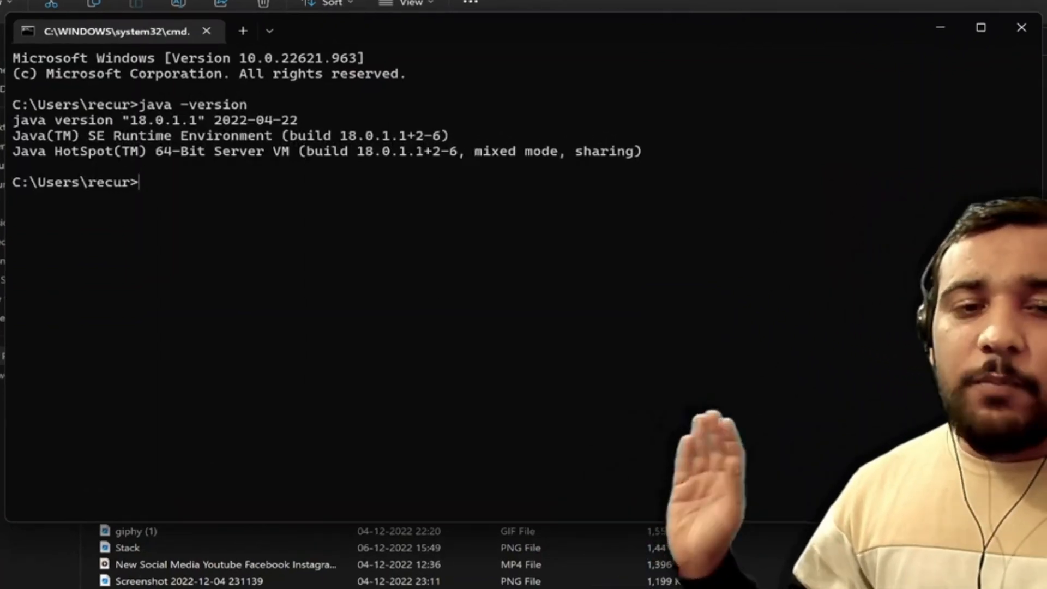
- Return to the setup wizard and install JDK 19.0.1 into the default folder C:\Program Files\Java\jdk-19\
left_click(941, 27)
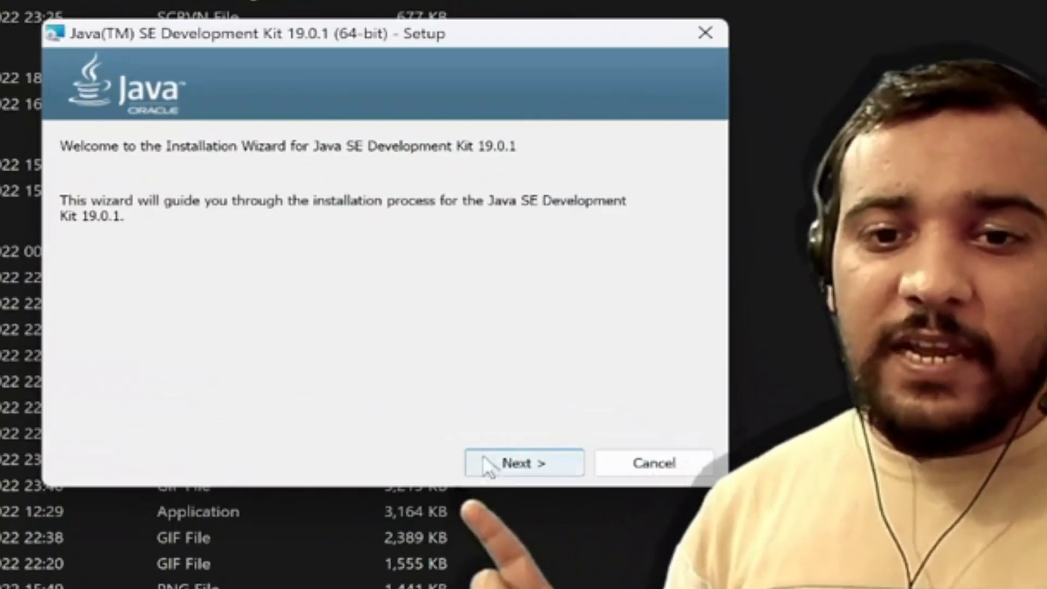
left_click(712, 466)
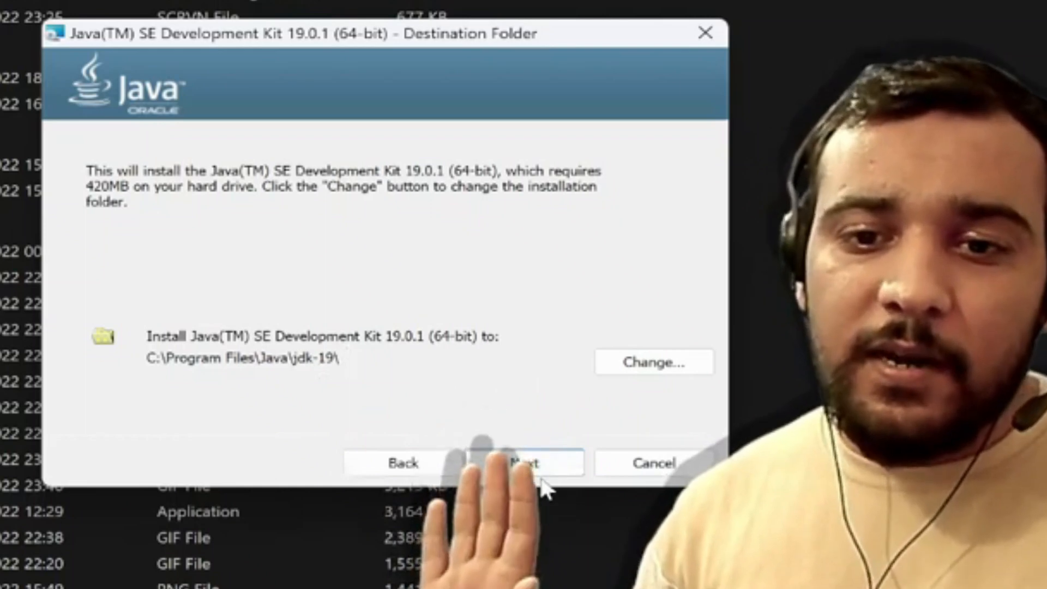
left_click(532, 472)
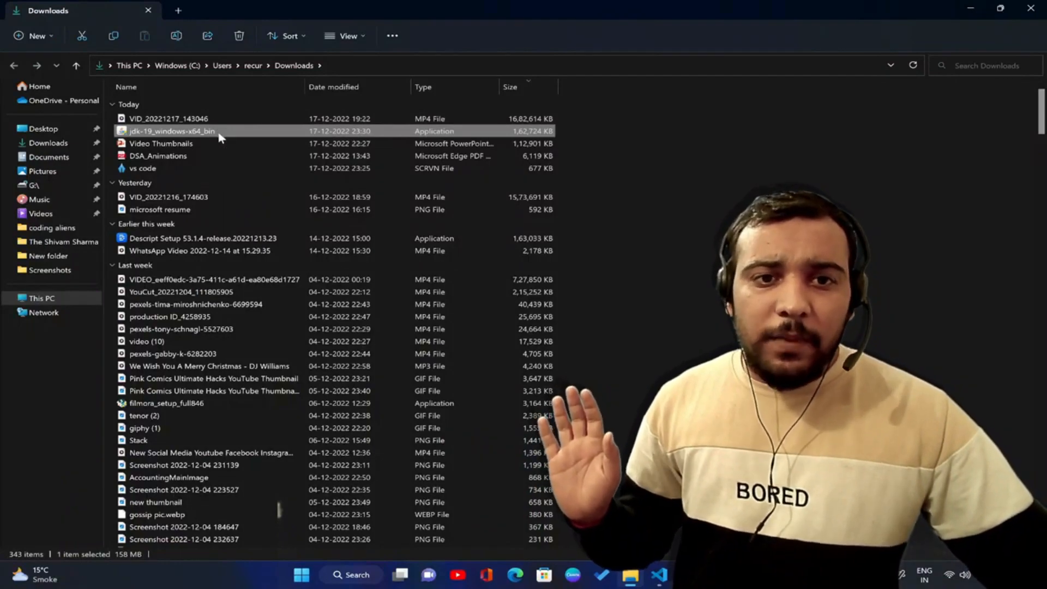
- Launch the jdk-19_windows-x64_bin installer once more from the Downloads folder
right_click(218, 133)
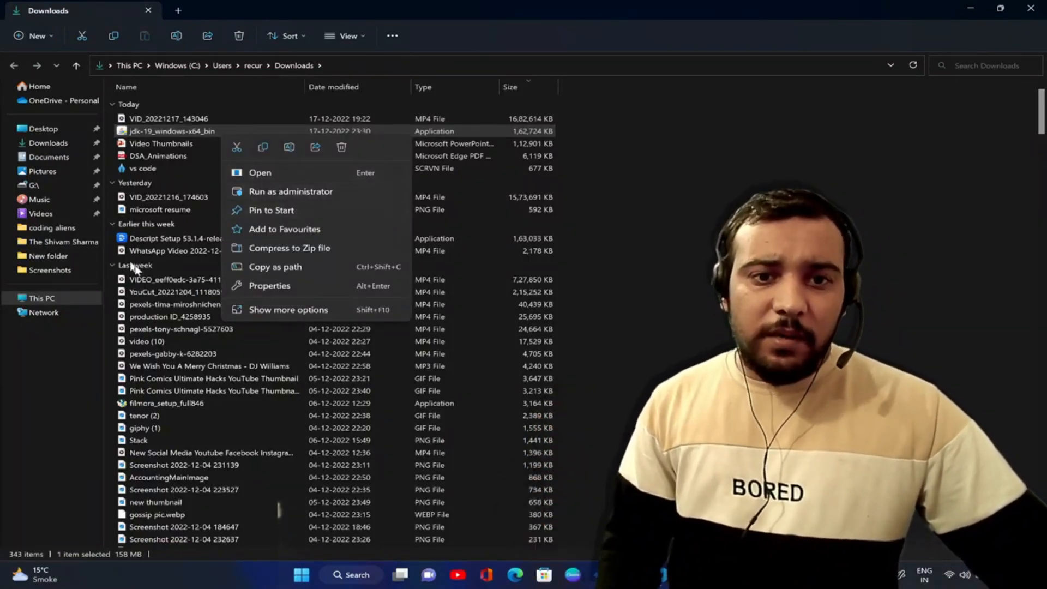
left_click(186, 134)
double_click(217, 131)
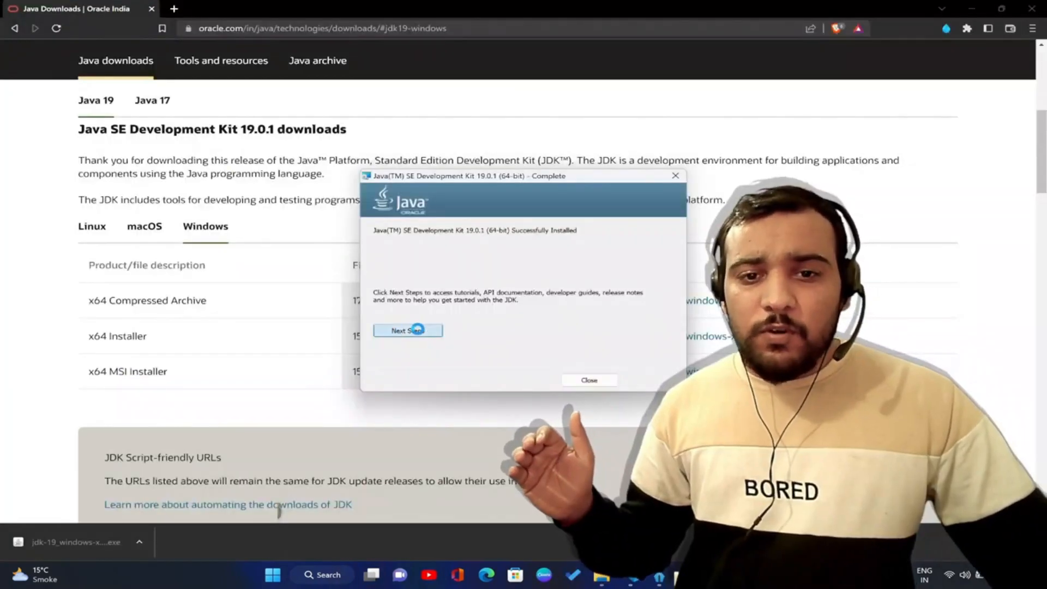
- Open the JDK 19 documentation from the installer's Next Steps, look over its sections and put the page away
left_click(418, 329)
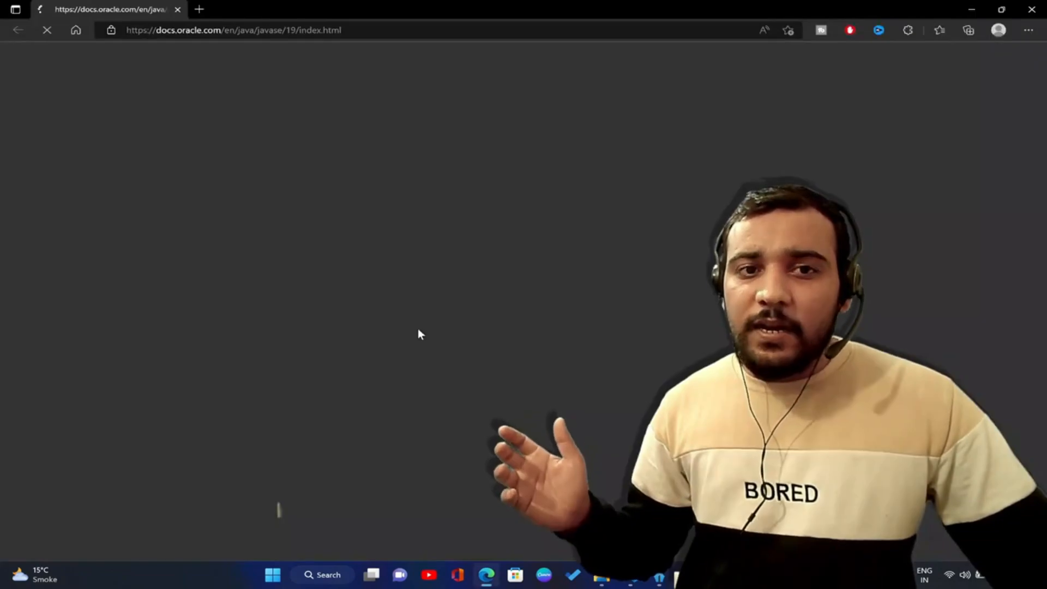
scroll(351, 276, "down", 5)
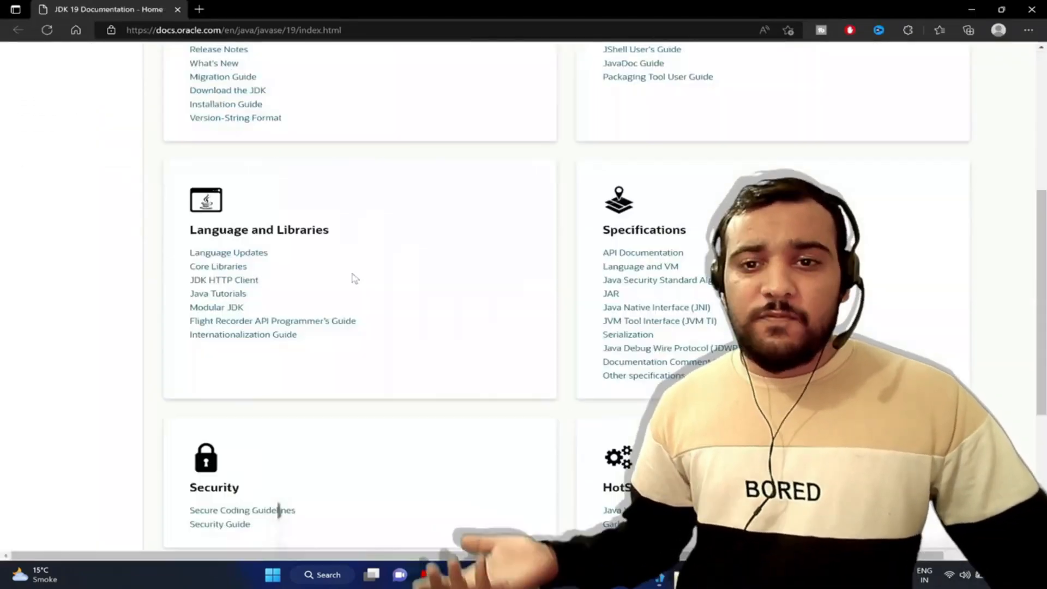
scroll(362, 297, "up", 4)
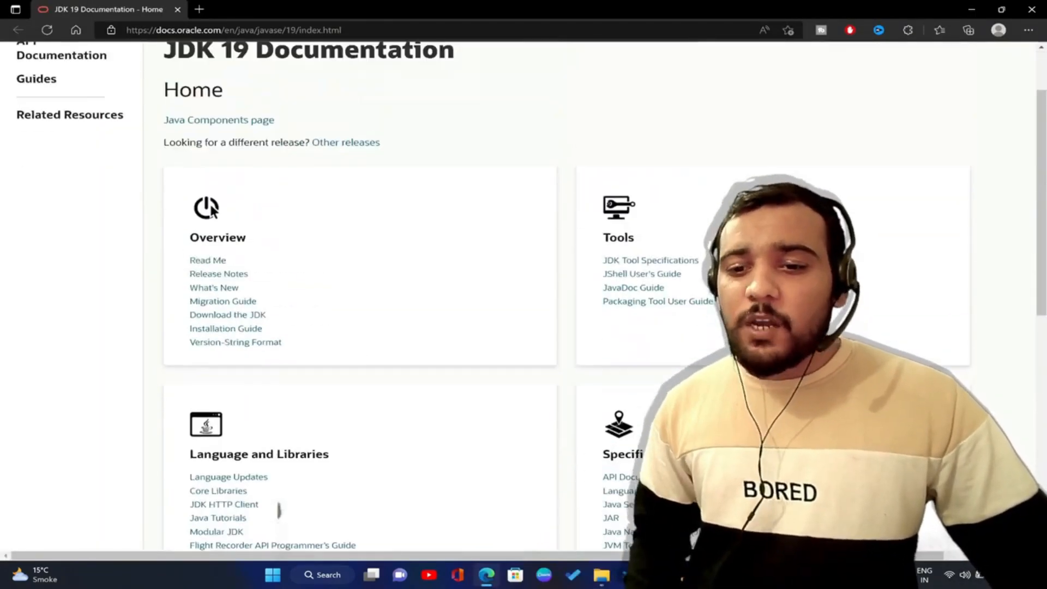
left_click(972, 10)
- Close the finished JDK setup and run java -version again in the Command Prompt
left_click(590, 381)
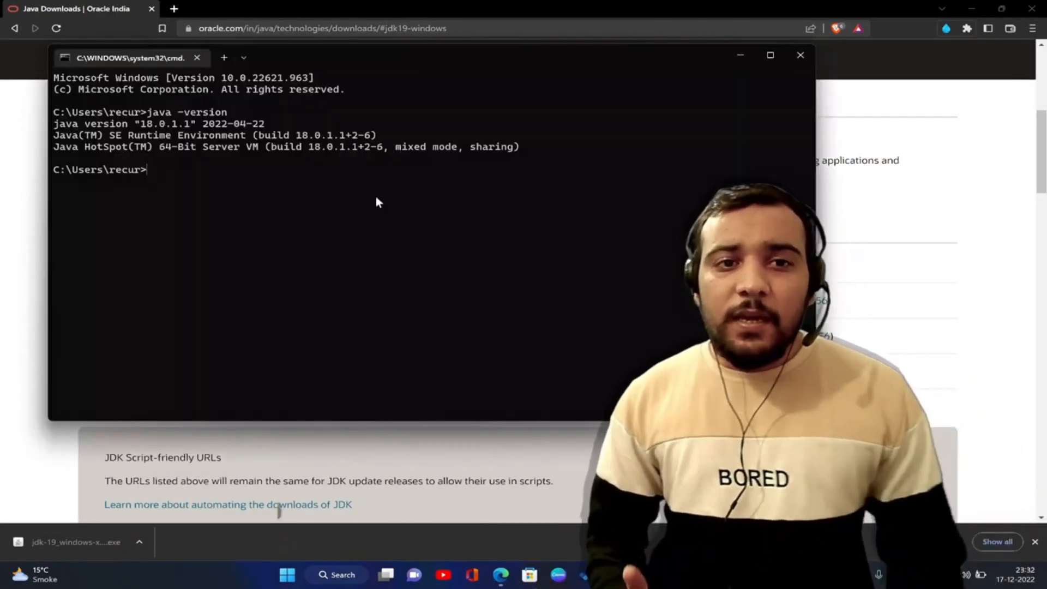
key("Up")
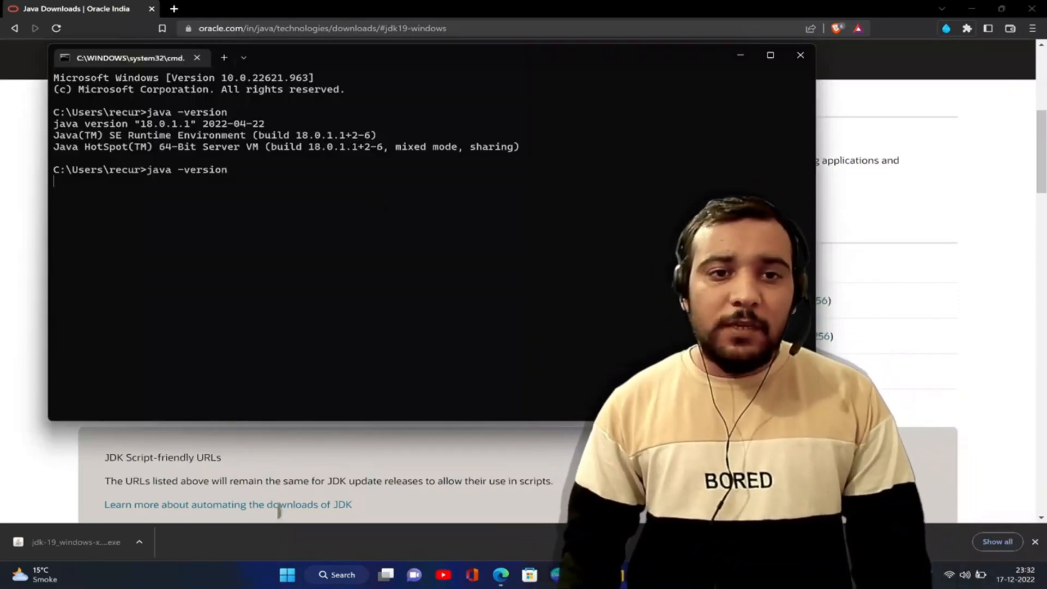
key("Return")
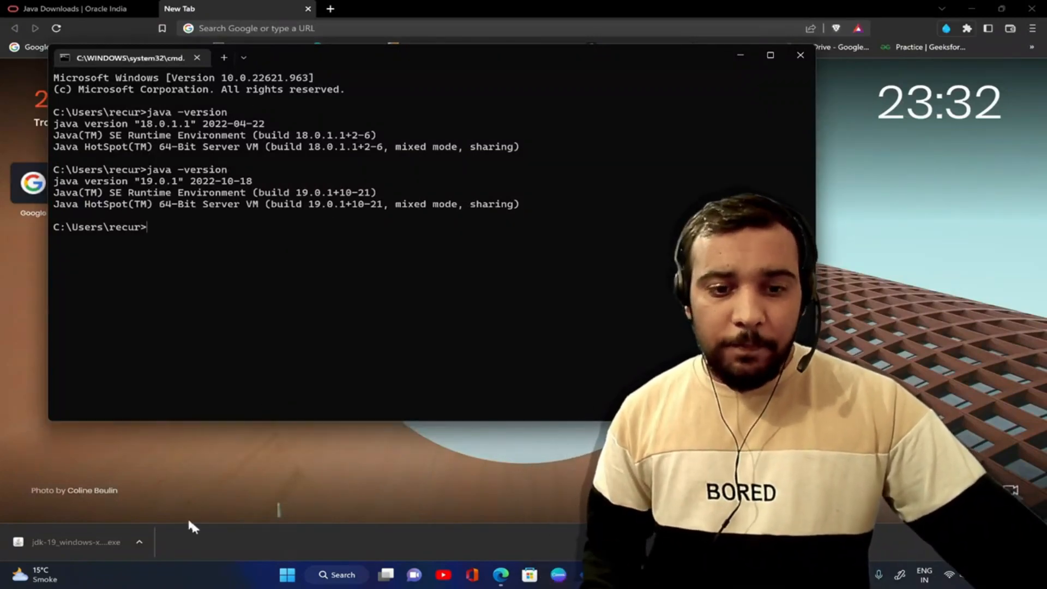
- Search Windows for the environment variables setting and open the account's Environment Variables dialog
left_click(279, 576)
type("en")
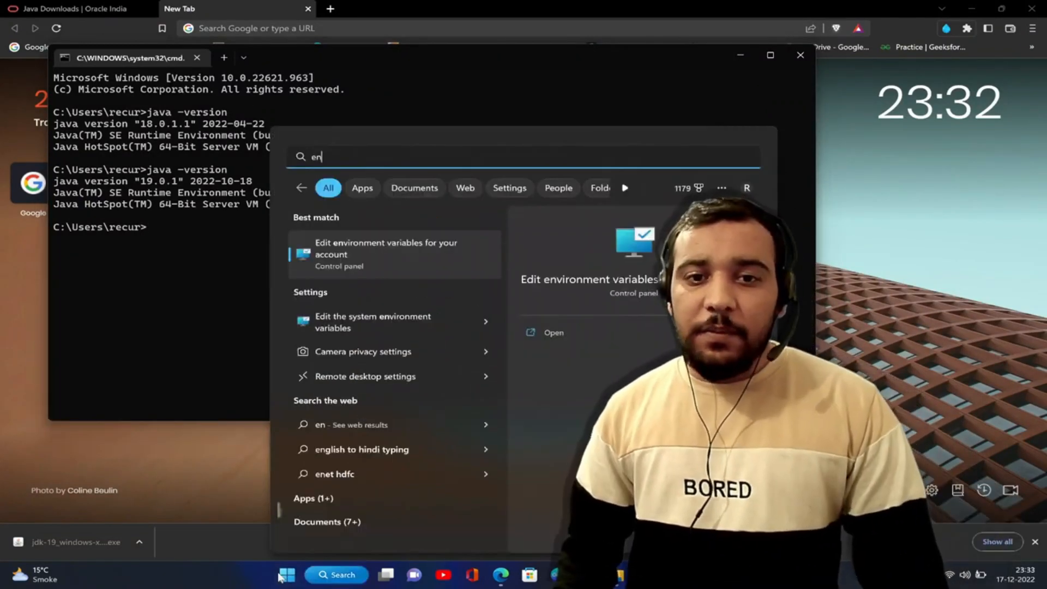
key("Return")
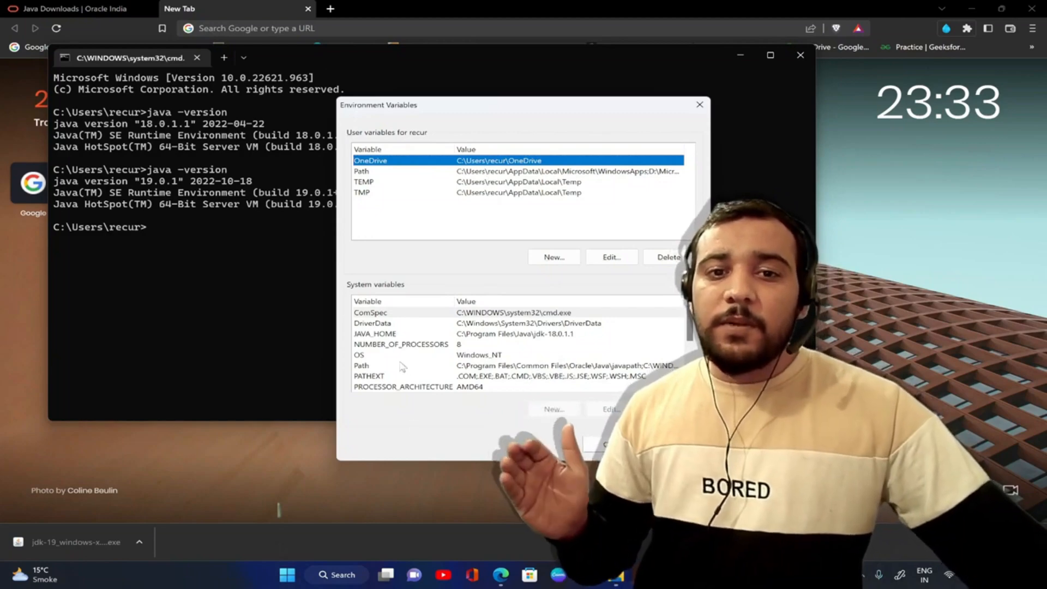
left_click(436, 205)
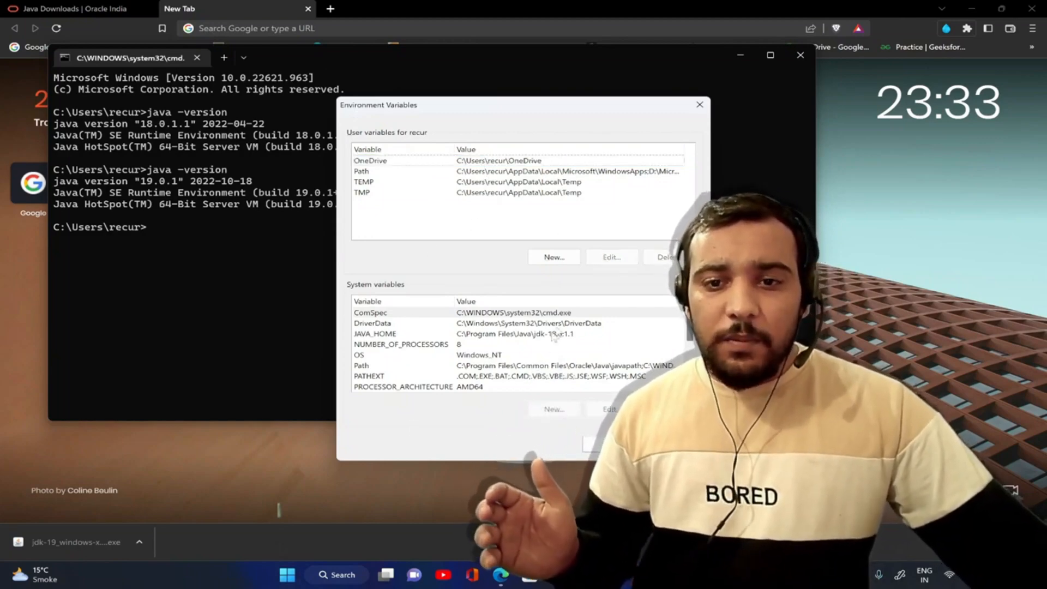
left_click(527, 324)
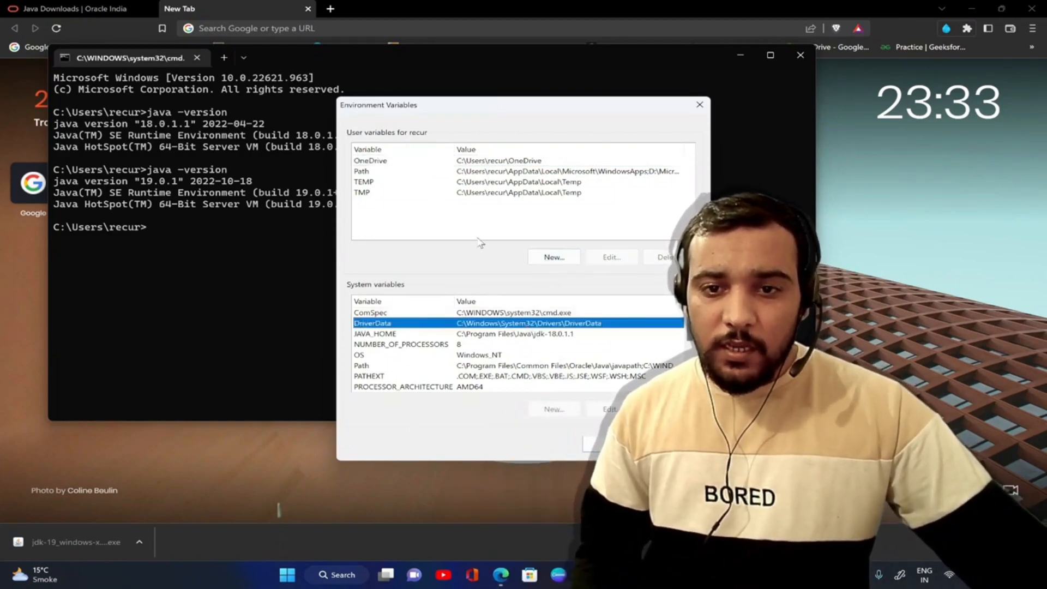
left_click(476, 220)
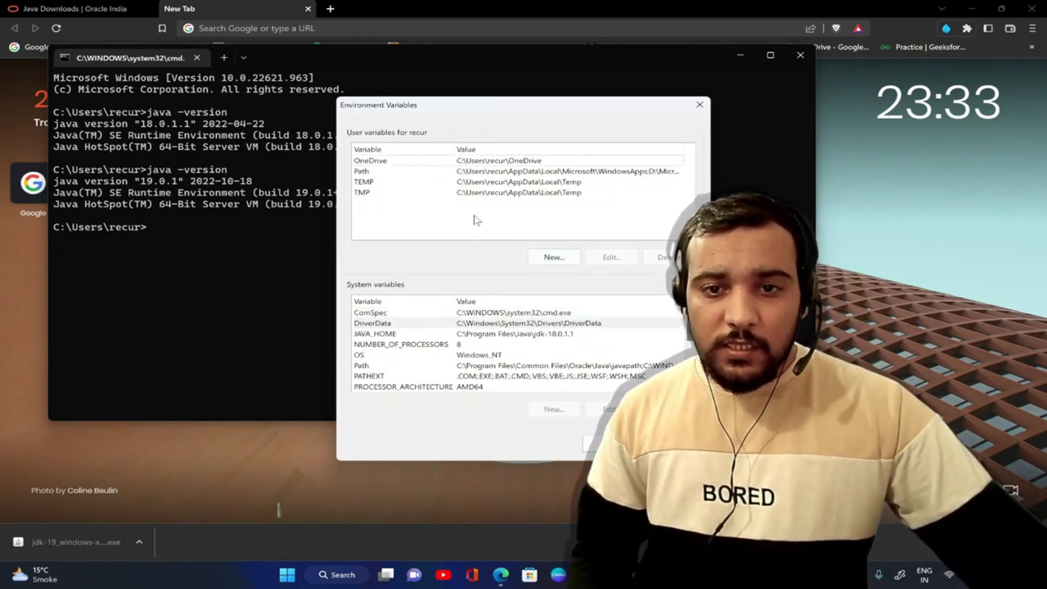
left_click(554, 258)
left_click(710, 237)
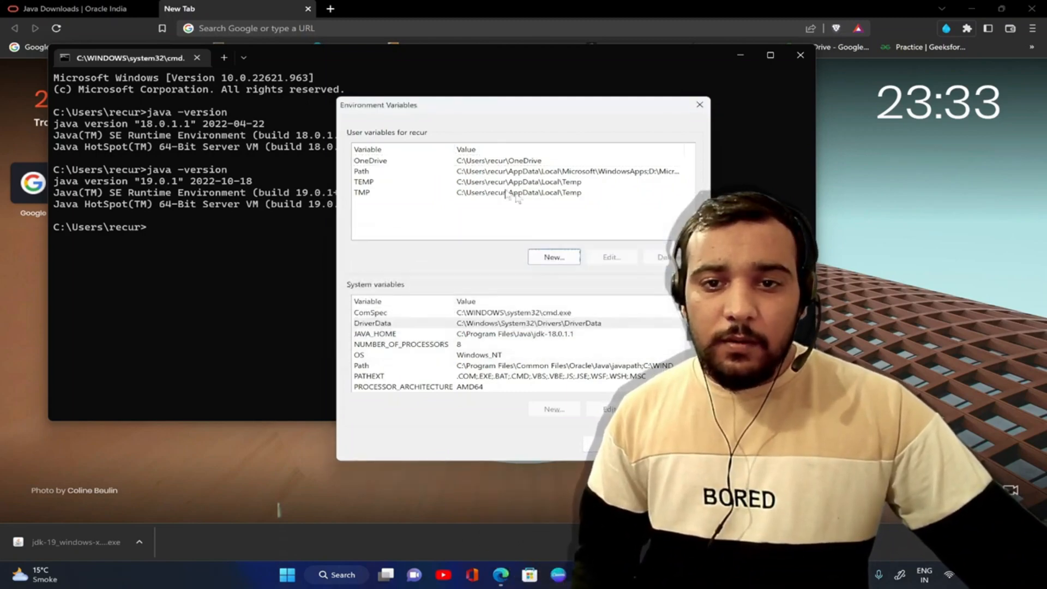
- Open the user Path variable for editing and select its jdk-18.0.1.1\bin entry
left_click(430, 173)
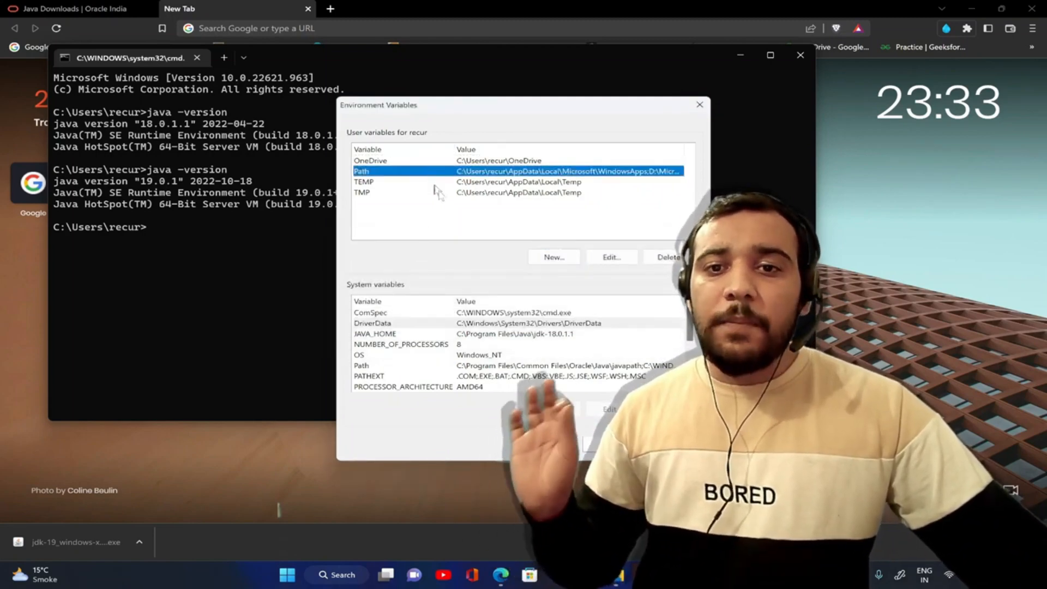
left_click(543, 257)
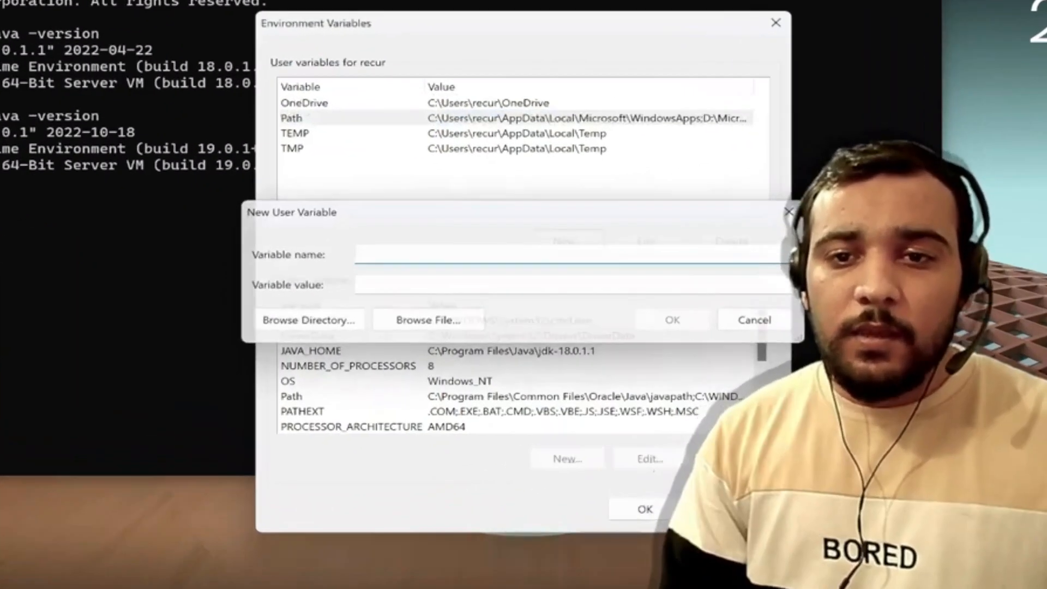
left_click(710, 237)
left_click(626, 240)
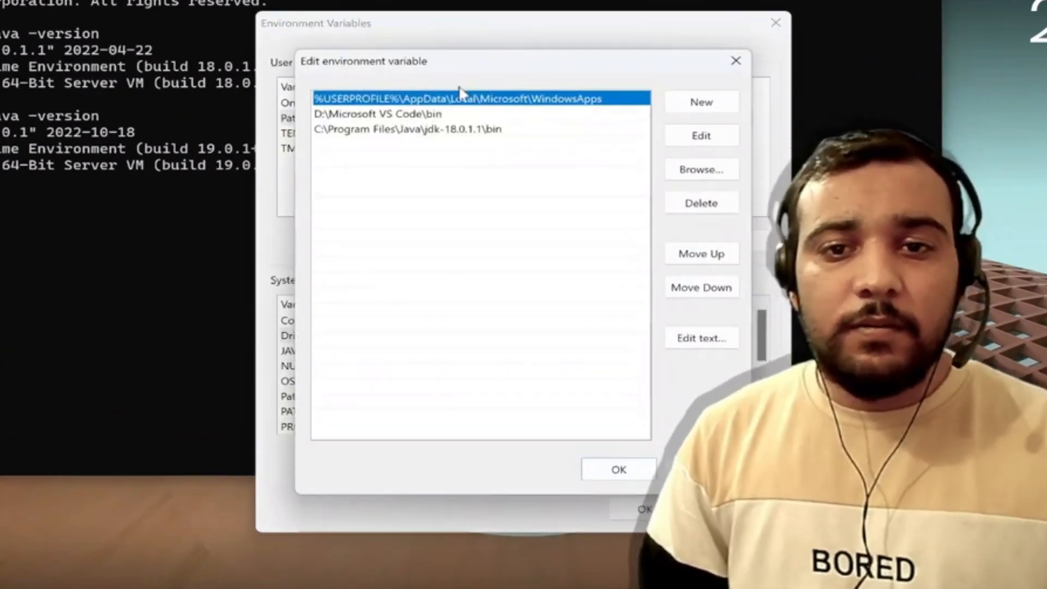
left_click(442, 152)
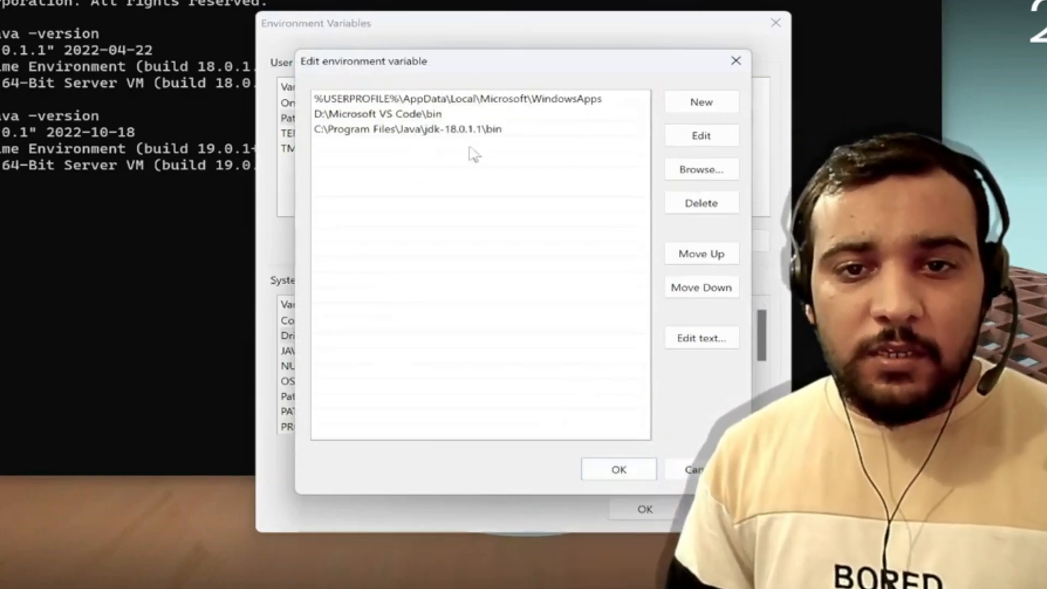
left_click(513, 130)
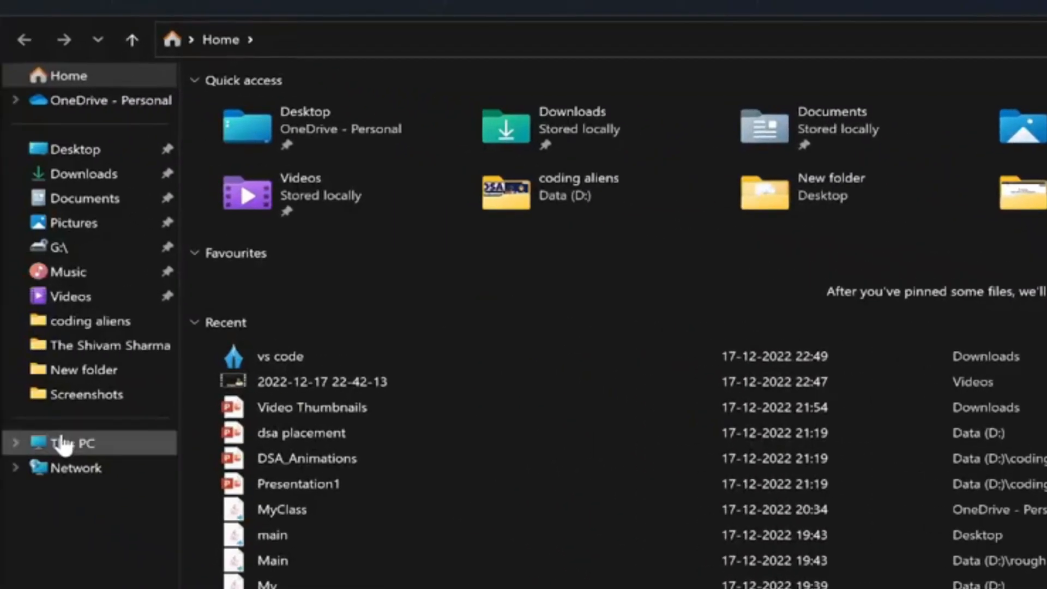
- Browse in File Explorer to the bin folder of C:\Program Files\Java\jdk-19 and copy its path
left_click(60, 442)
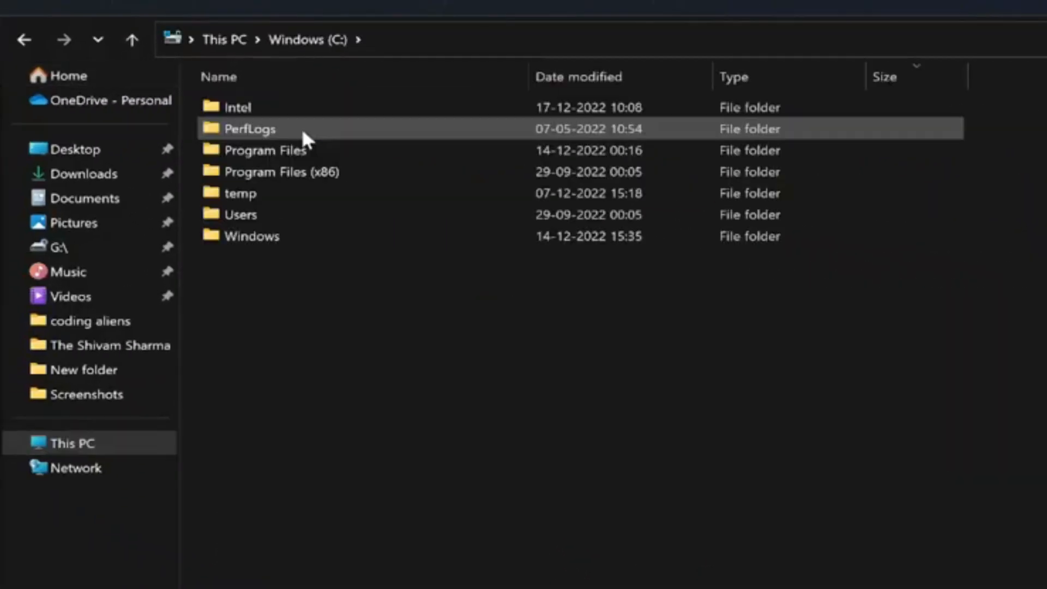
double_click(303, 147)
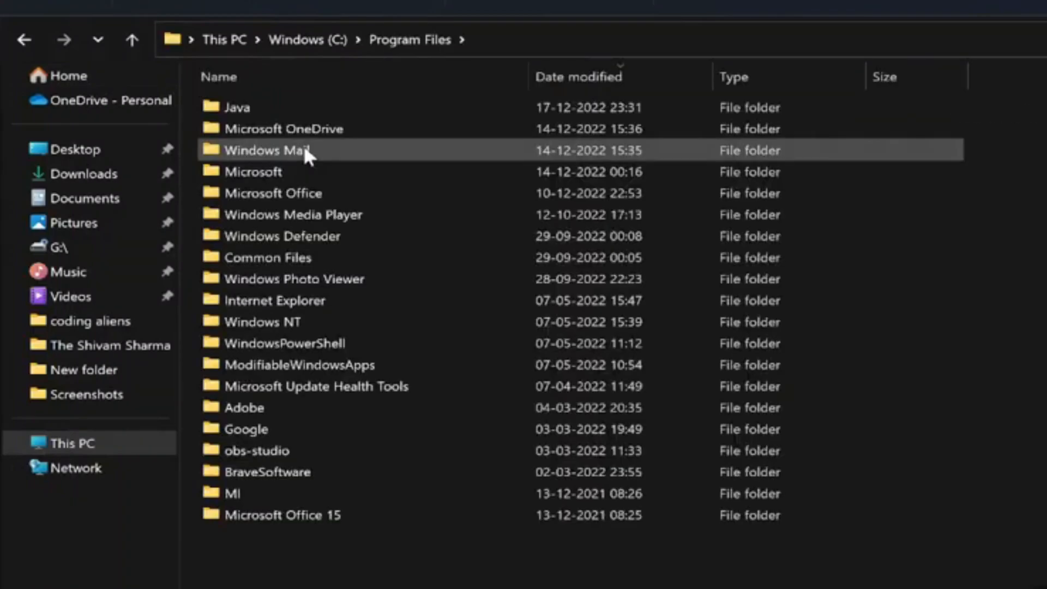
double_click(295, 104)
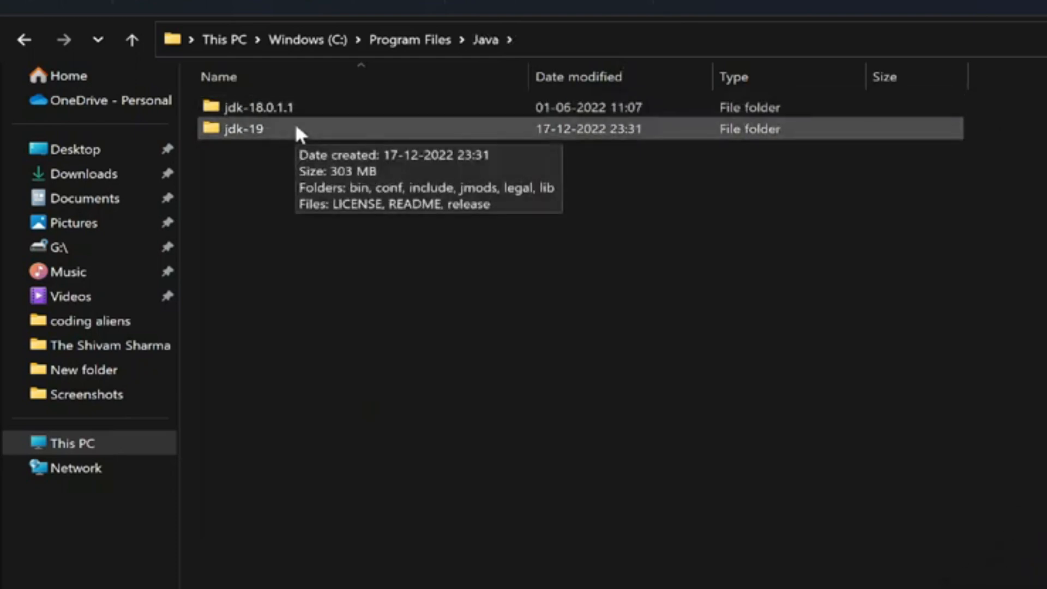
double_click(298, 130)
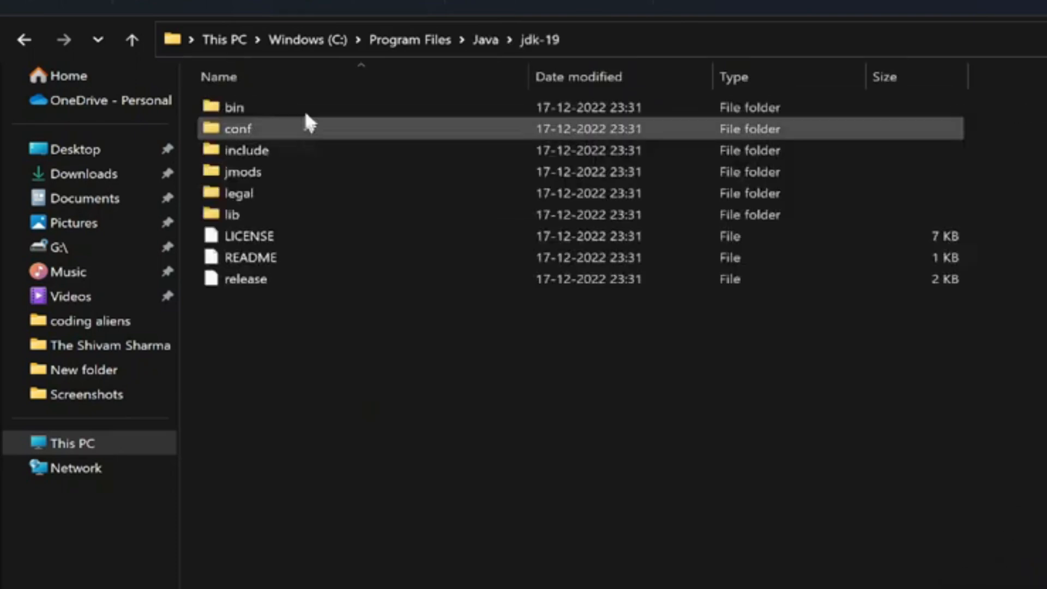
double_click(314, 108)
left_click(680, 38)
key("ctrl+c")
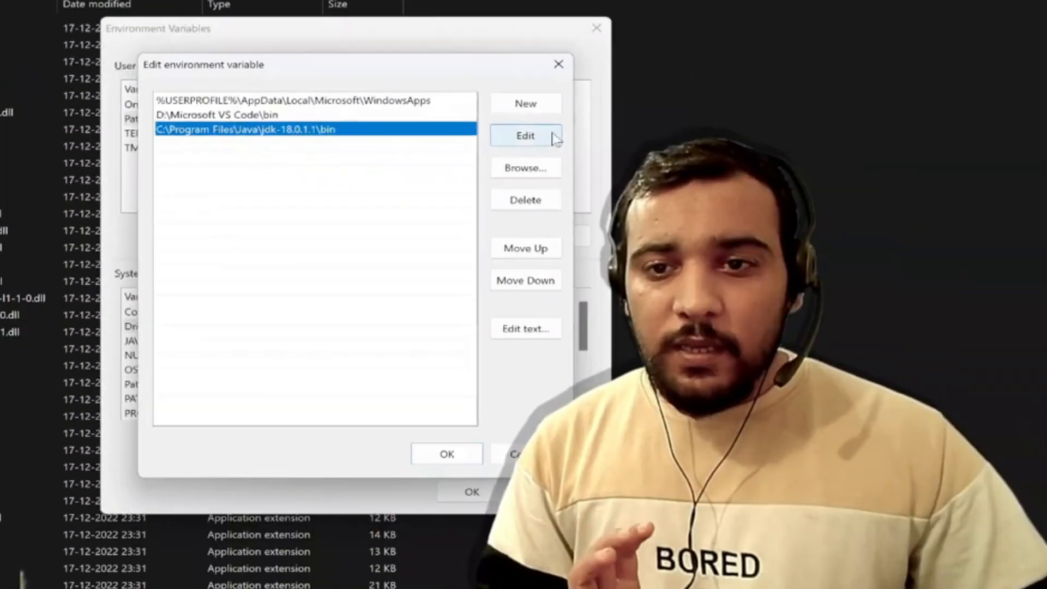
- Add C:\Program Files\Java\jdk-19\bin as a new entry in the user Path variable and save the environment variables
left_click(531, 137)
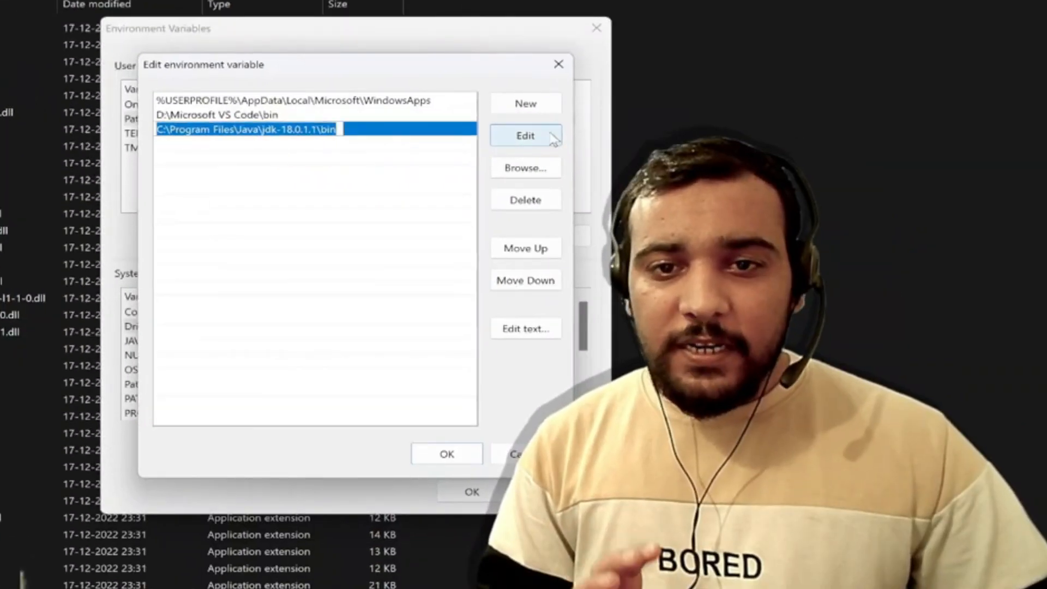
left_click(370, 146)
double_click(370, 146)
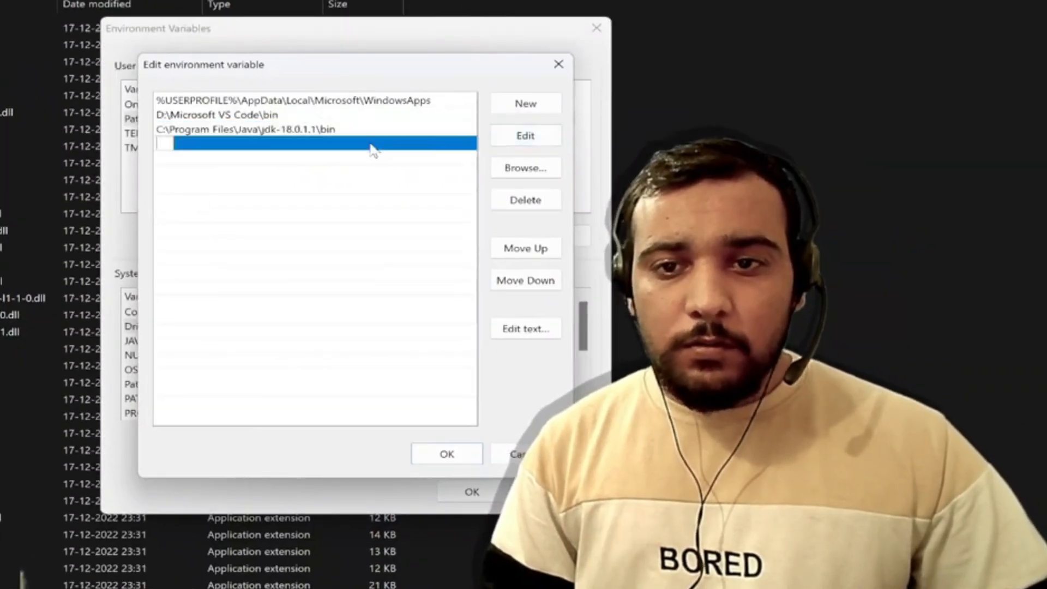
left_click(546, 110)
key("ctrl+v")
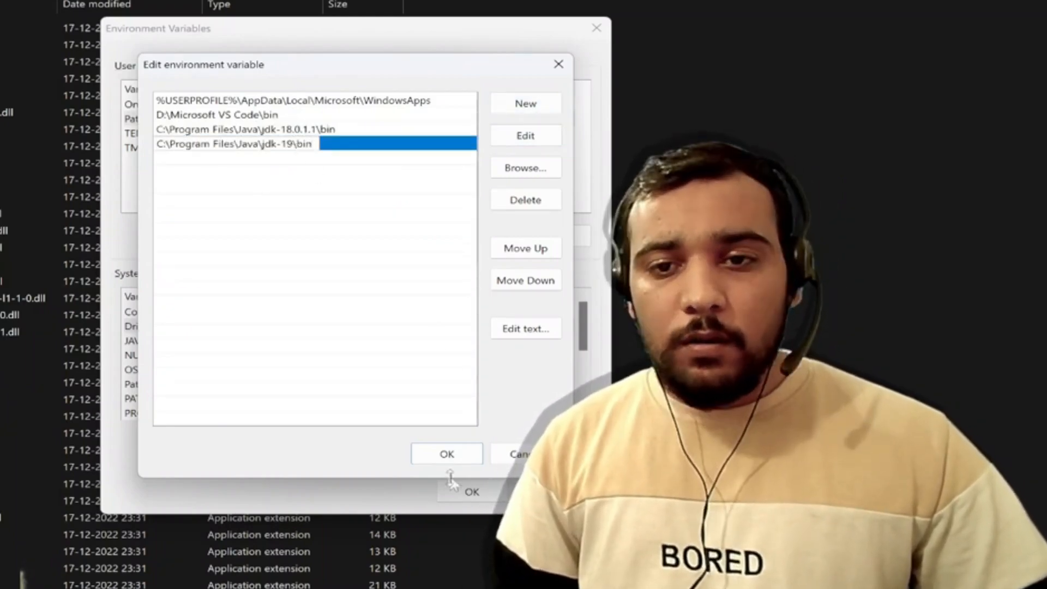
left_click(447, 455)
left_click(472, 491)
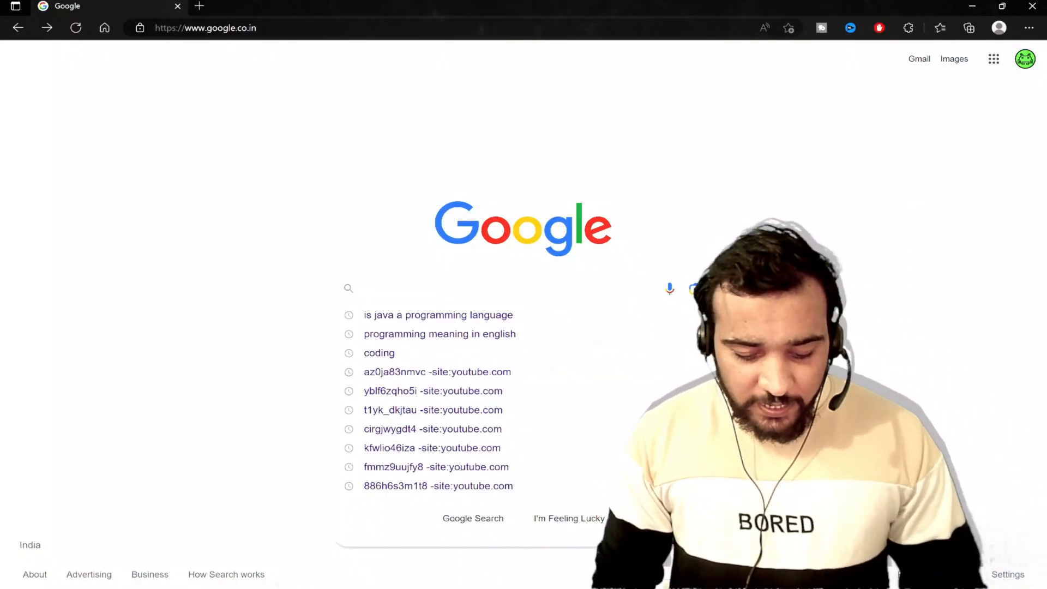
- Search Google for "eclipse ide" and open the Eclipse Foundation's IDE page
type("eclipse")
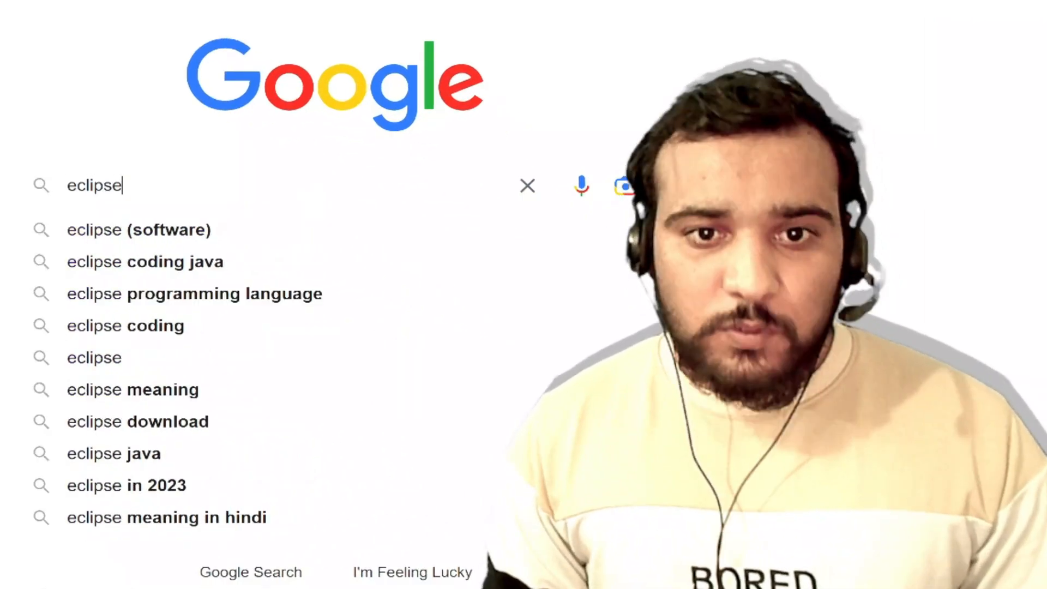
type(" ide")
key("Return")
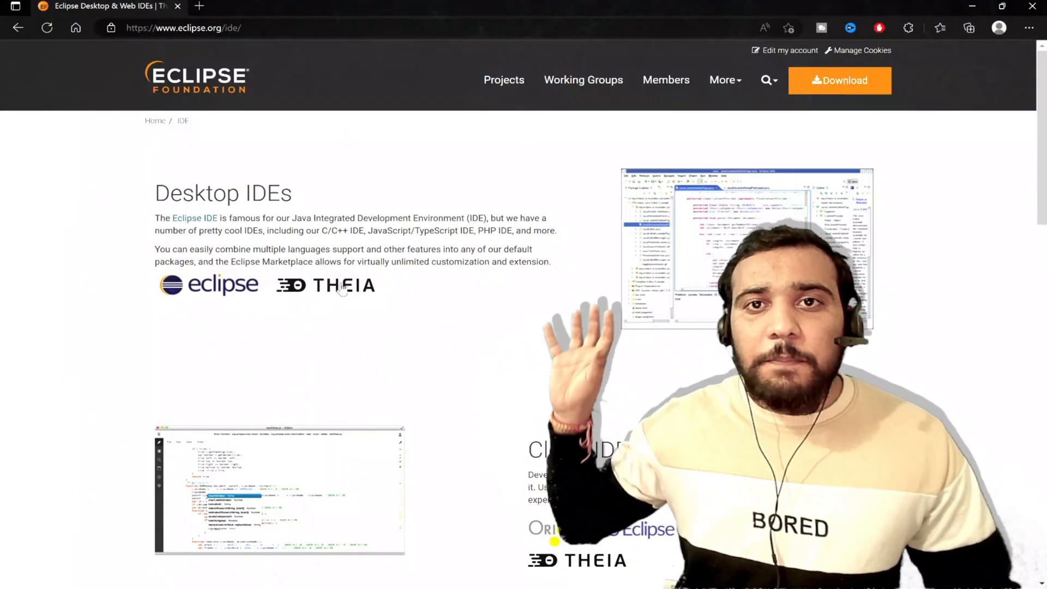
- Look over the desktop and cloud IDEs on the Eclipse page and go to the Eclipse download
scroll(439, 251, "down", 3)
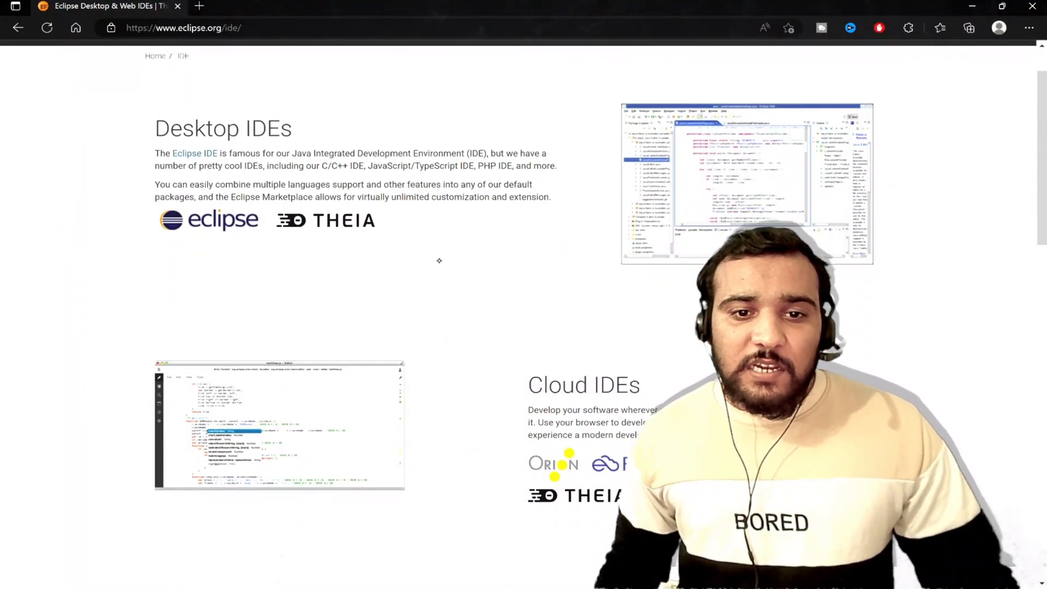
scroll(440, 237, "down", 15)
scroll(442, 298, "up", 2)
scroll(441, 299, "up", 15)
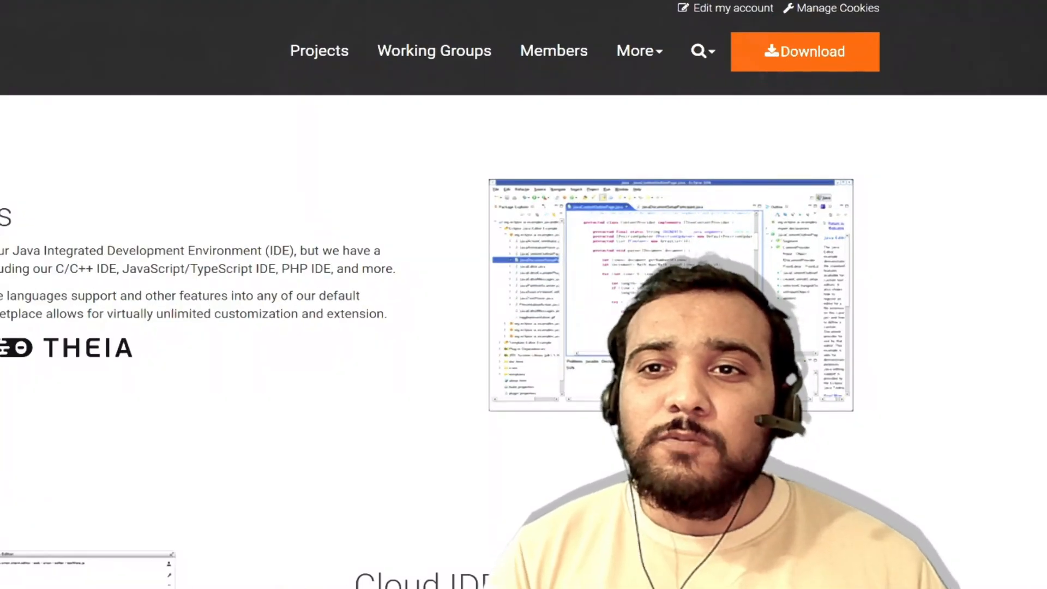
left_click(805, 51)
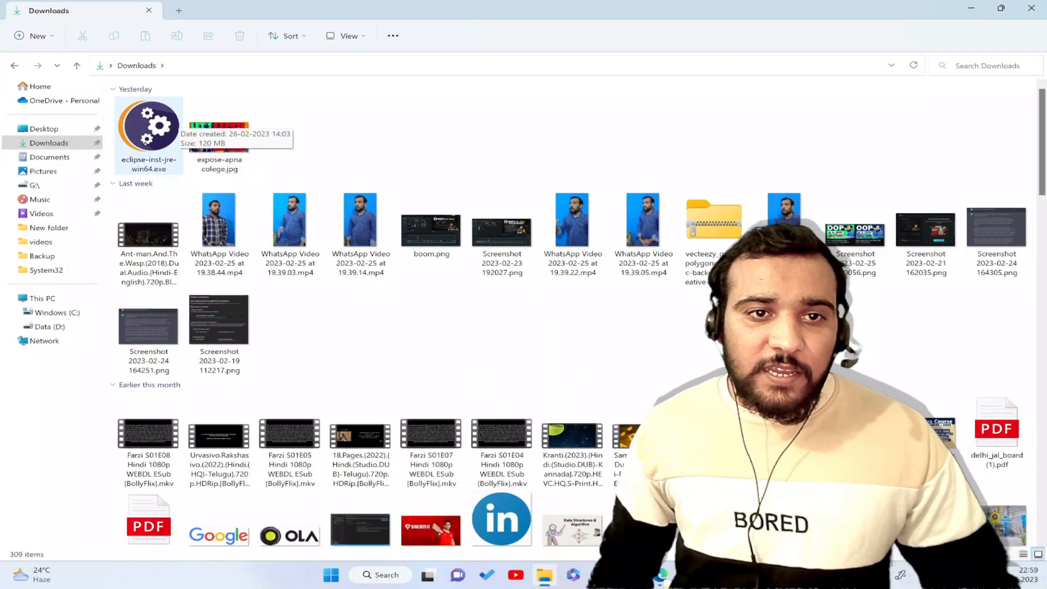
- Launch eclipse-inst-jre-win64.exe from the Downloads folder and minimize the folder window
left_click(154, 161)
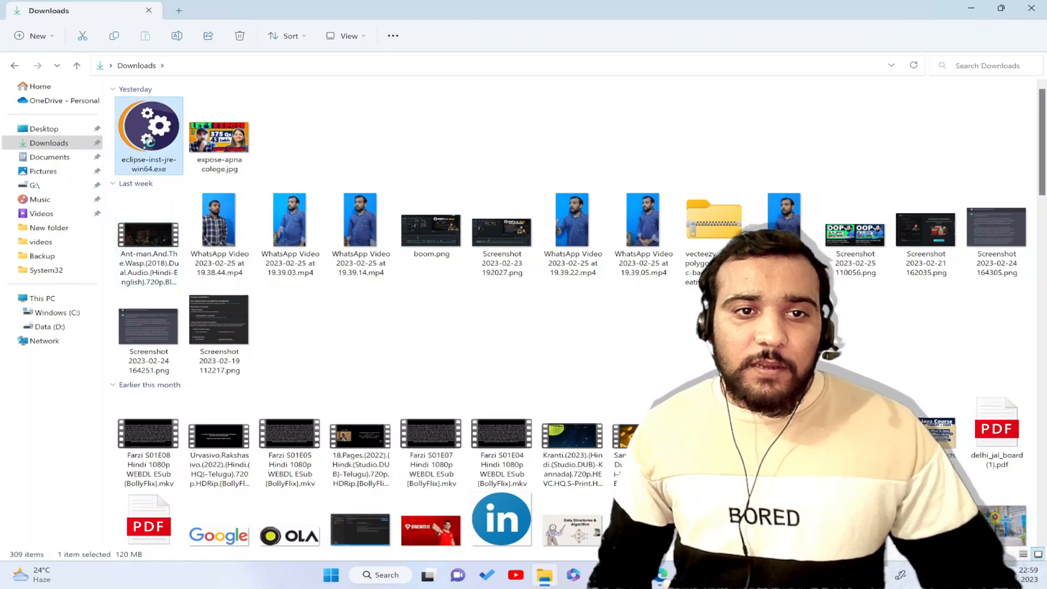
left_click(976, 7)
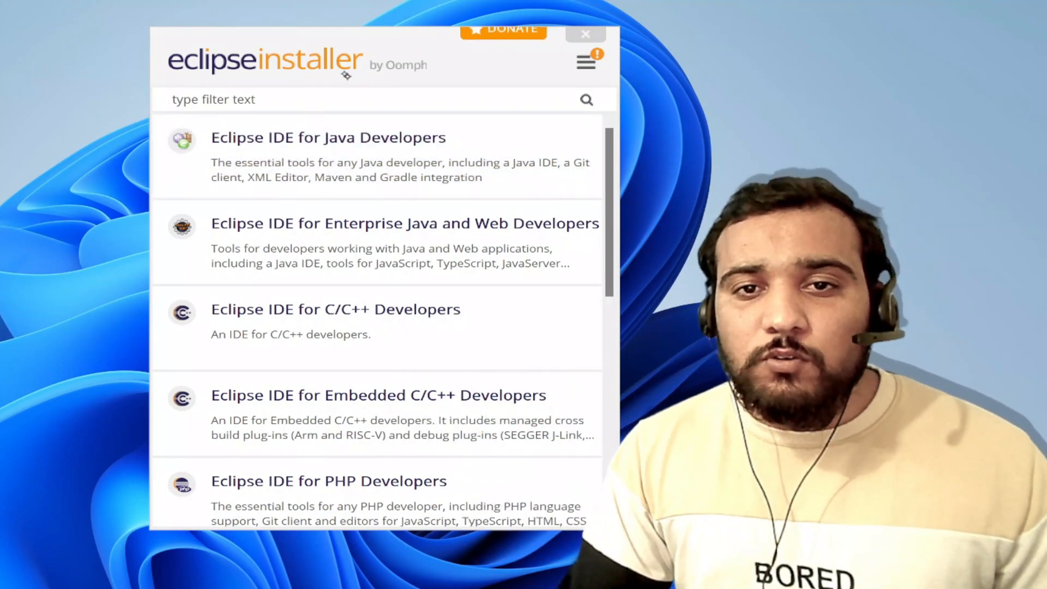
left_click_drag(317, 36, 238, 0)
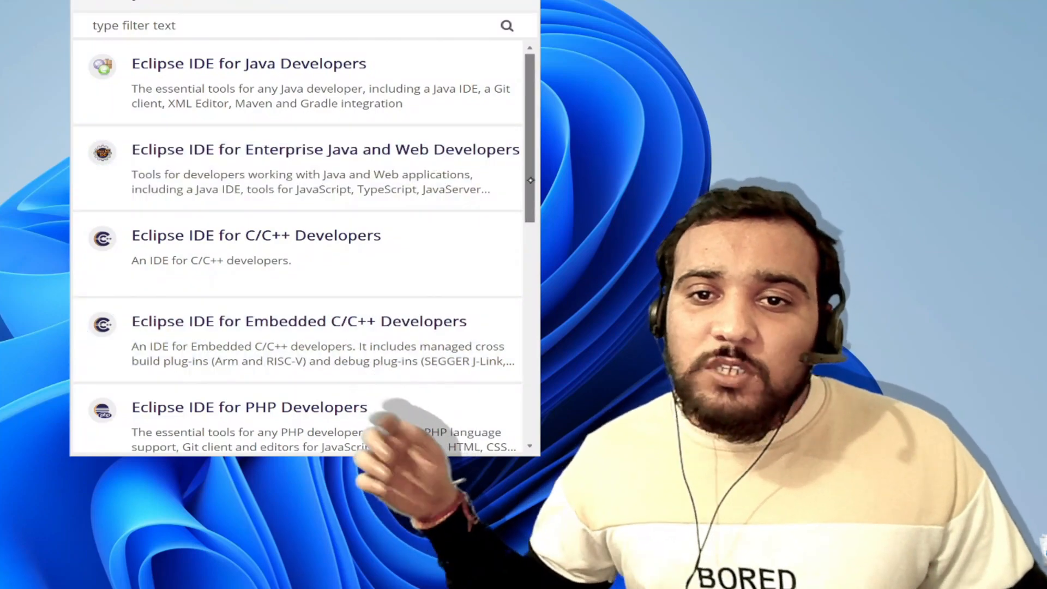
- Look through the list of Eclipse packages offered in the installer
scroll(521, 174, "down", 3)
left_click_drag(535, 236, 537, 398)
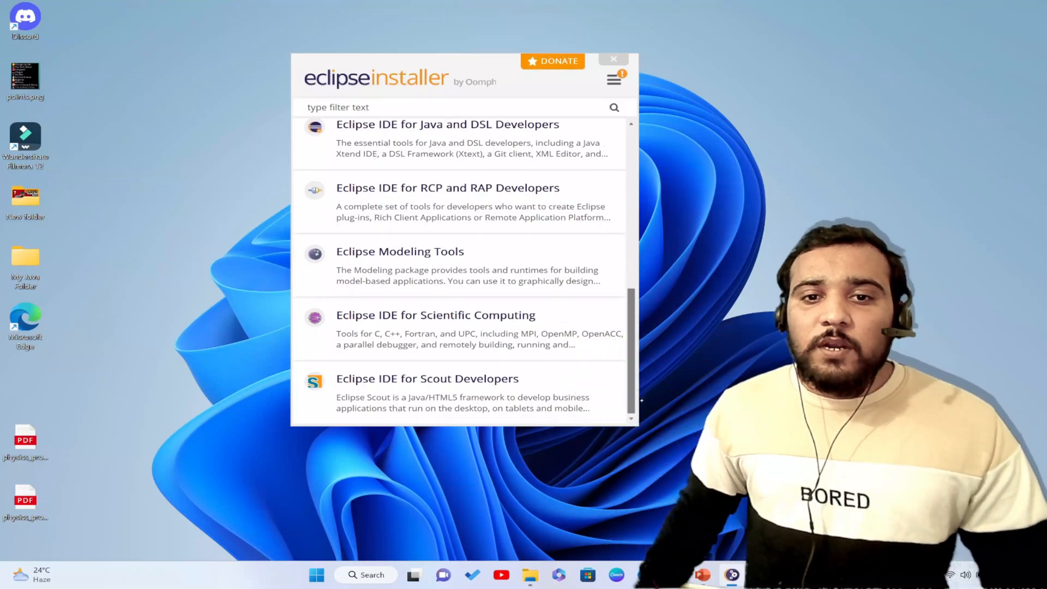
left_click_drag(642, 401, 633, 195)
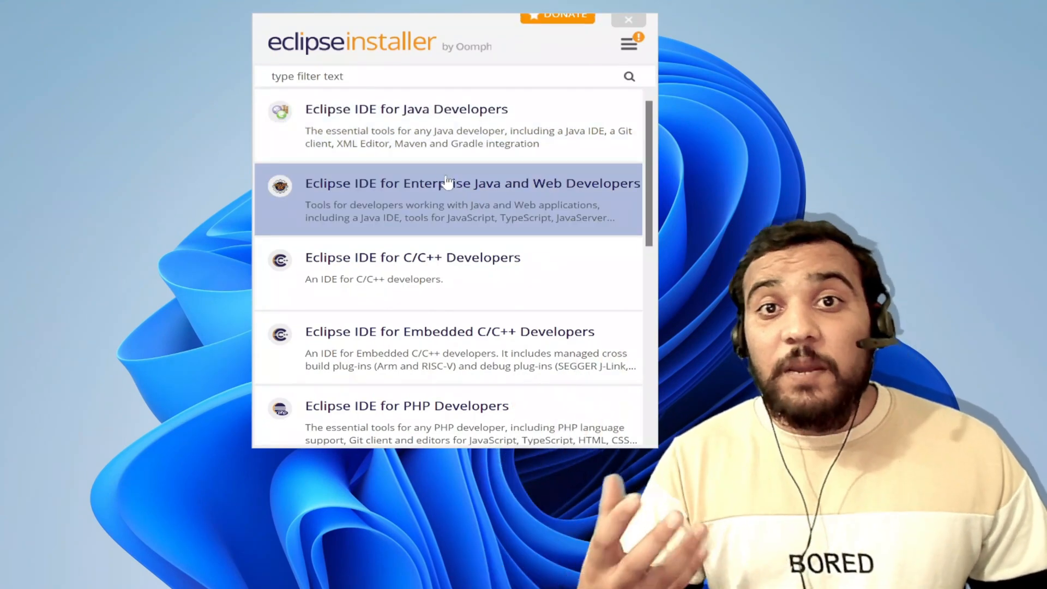
- Choose Eclipse IDE for Java Developers, use C:\Program Files\Java\jdk-19 as the Java VM and turn off the desktop shortcut
left_click(447, 134)
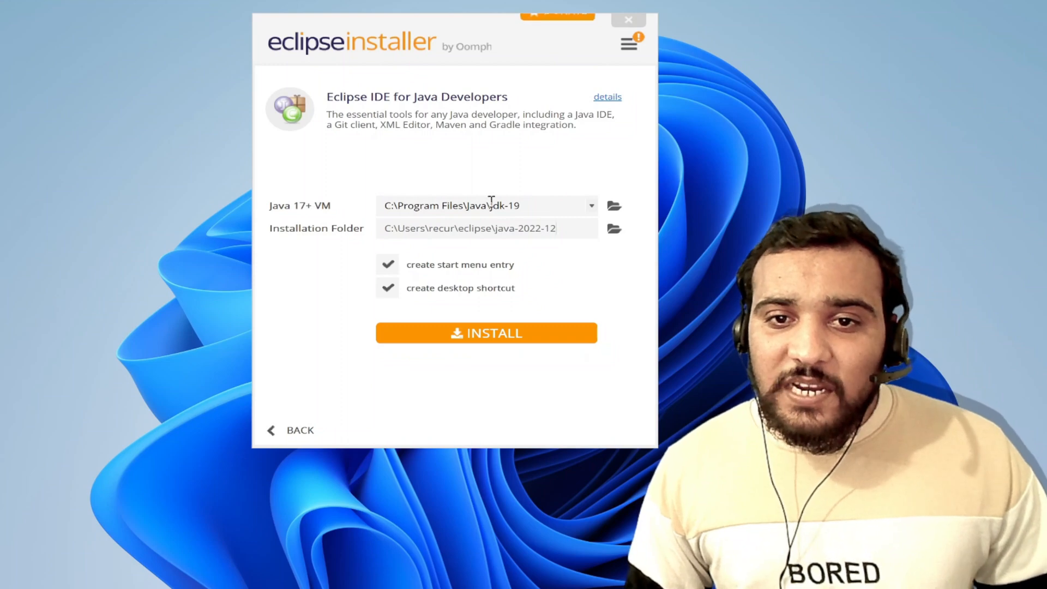
left_click(528, 204)
left_click(407, 186)
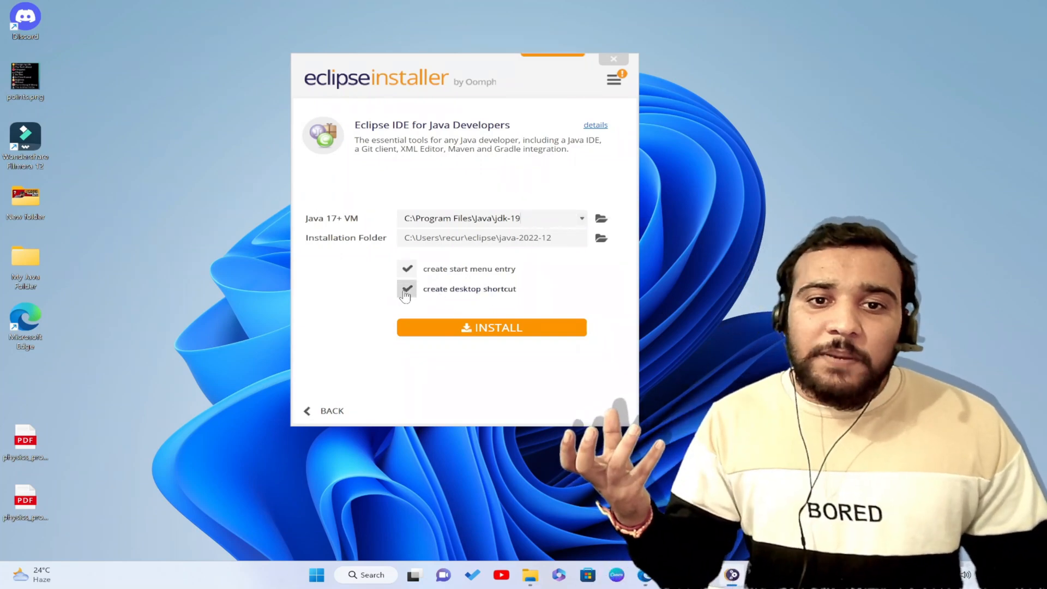
left_click(406, 290)
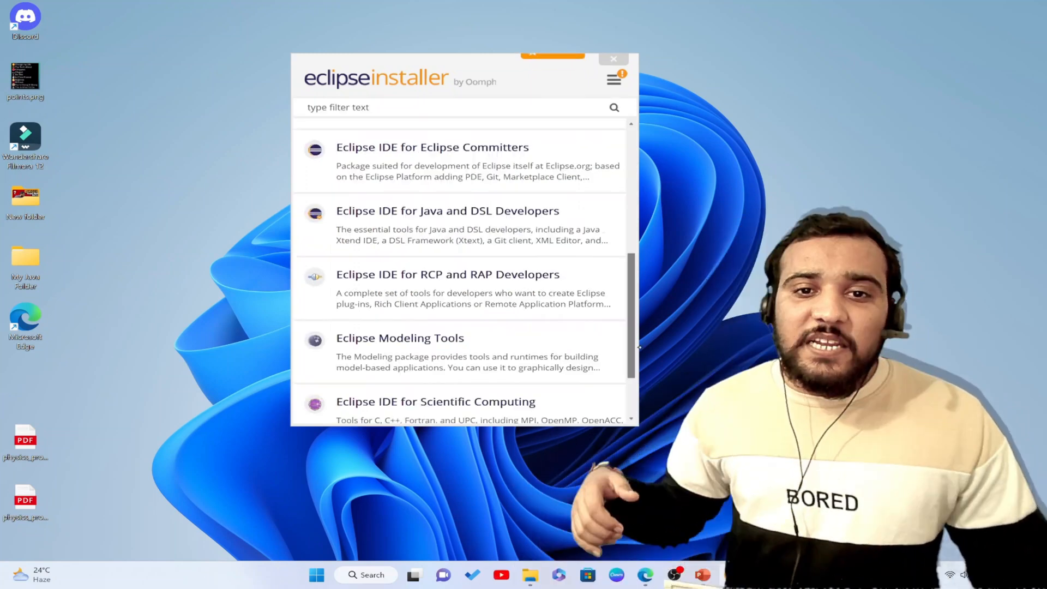
- Choose Eclipse IDE for Java Developers again from the package list and select C:\Program Files\Java\jdk-19 as its Java 17+ VM
left_click_drag(635, 348, 640, 375)
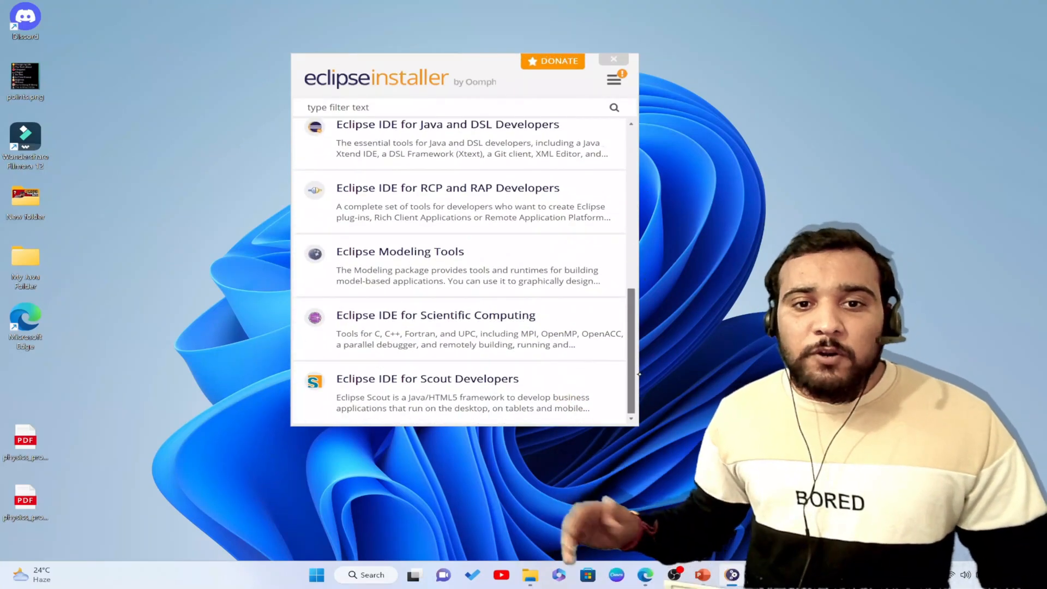
left_click_drag(639, 375, 637, 204)
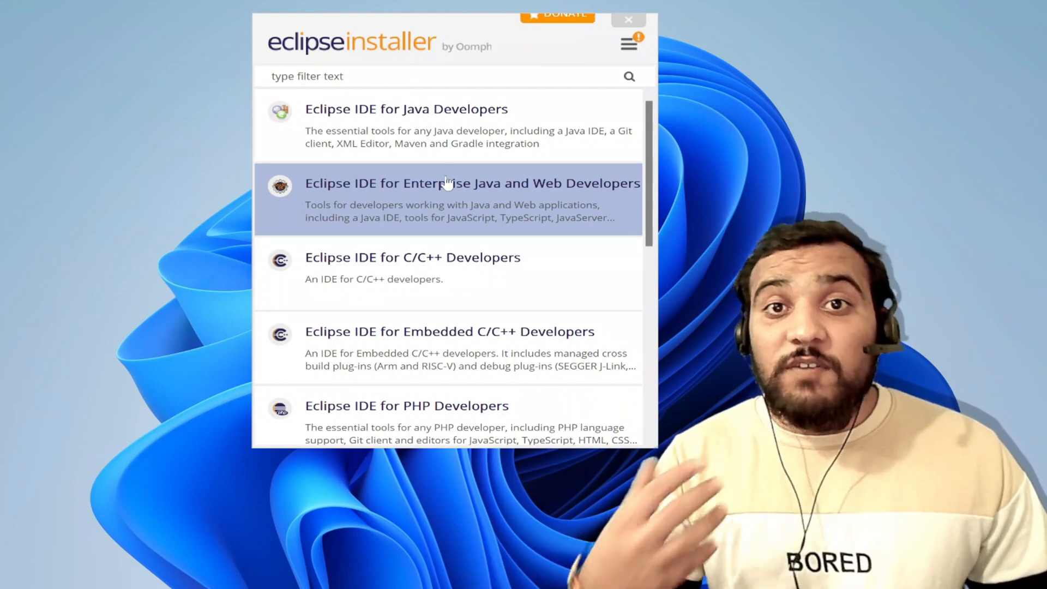
left_click(451, 131)
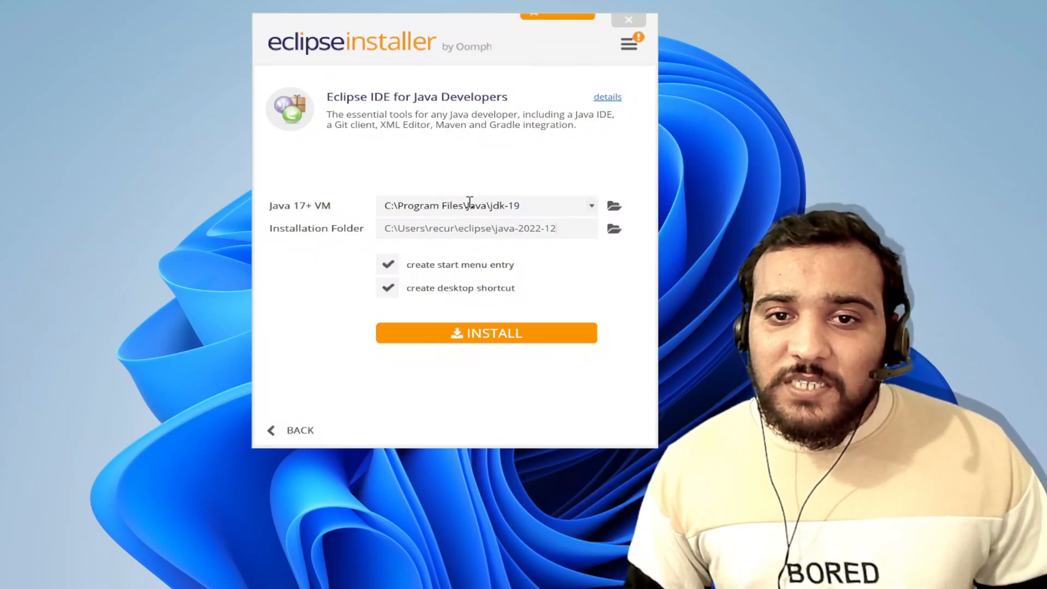
left_click(591, 206)
left_click(417, 186)
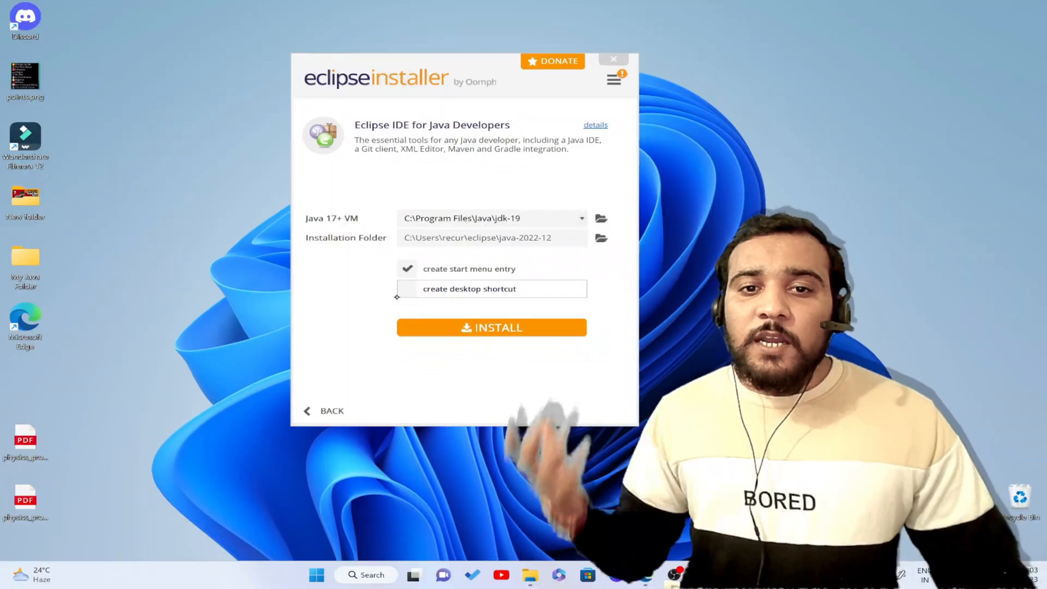
- Turn on the desktop shortcut, start the Eclipse installation and accept the Eclipse Foundation Software User Agreement
left_click(387, 289)
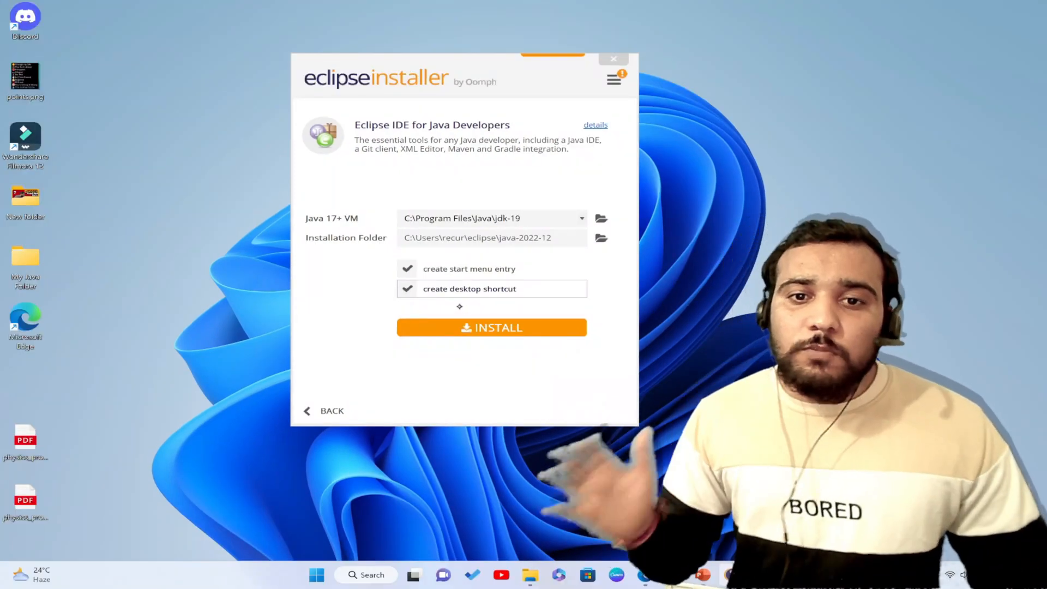
left_click(475, 330)
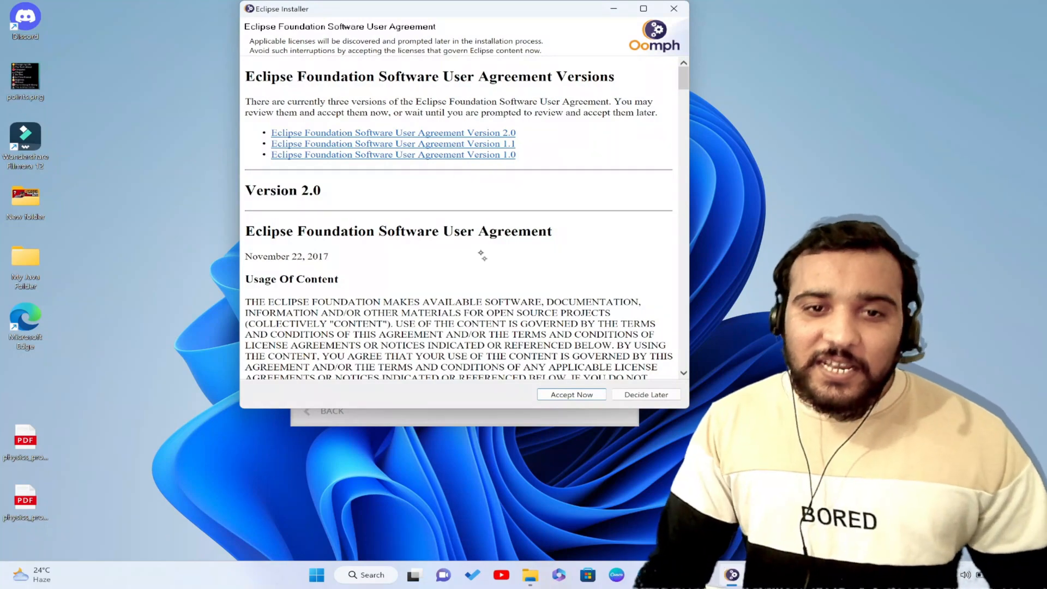
scroll(514, 326, "down", 10)
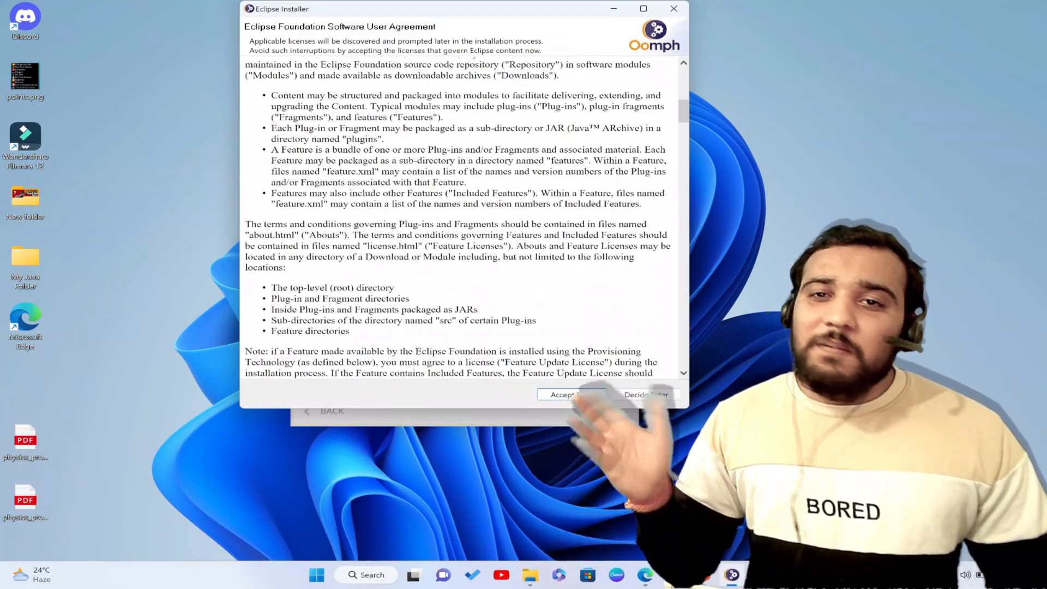
left_click(563, 395)
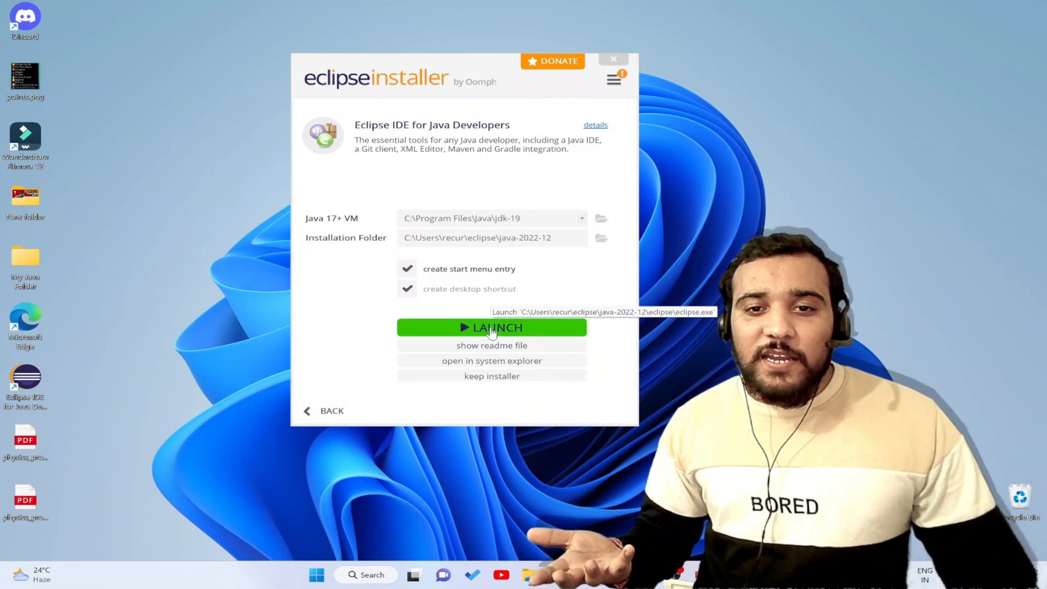
- Launch the installed Eclipse IDE and open it with the suggested eclipse-workspace folder as workspace
left_click(465, 328)
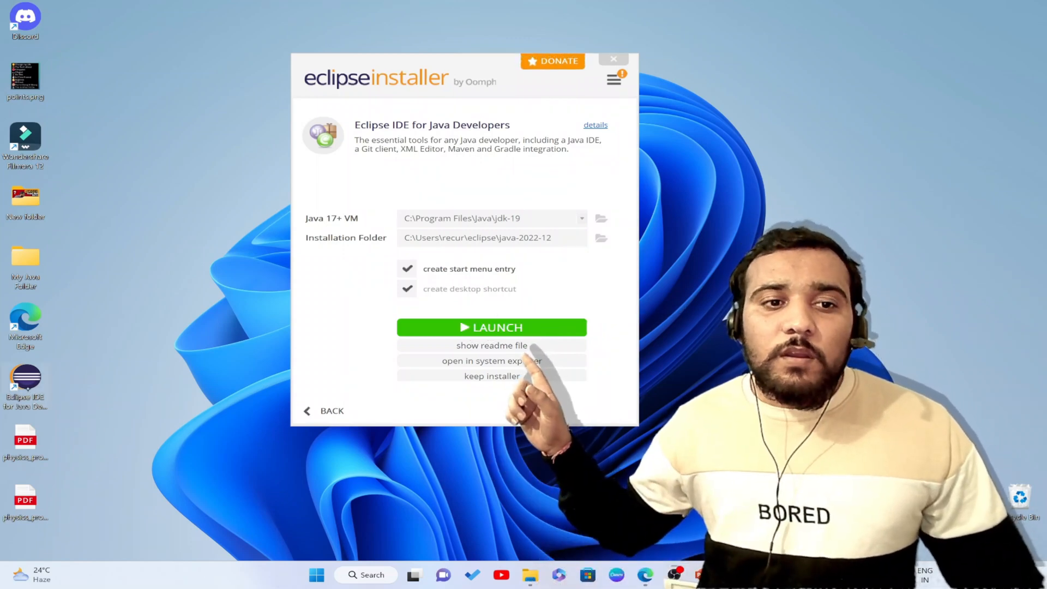
left_click(421, 330)
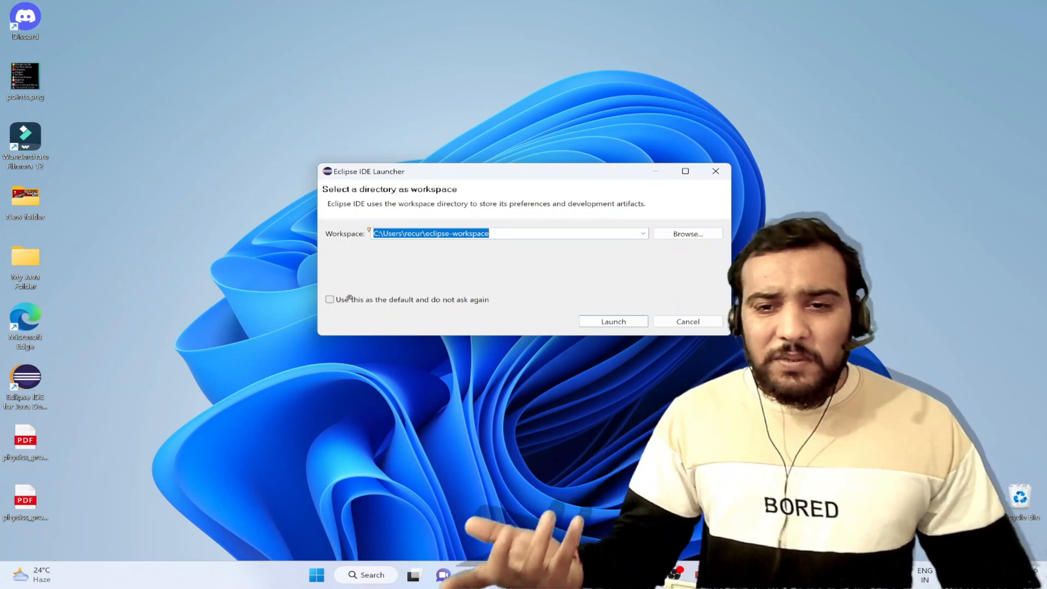
left_click(613, 321)
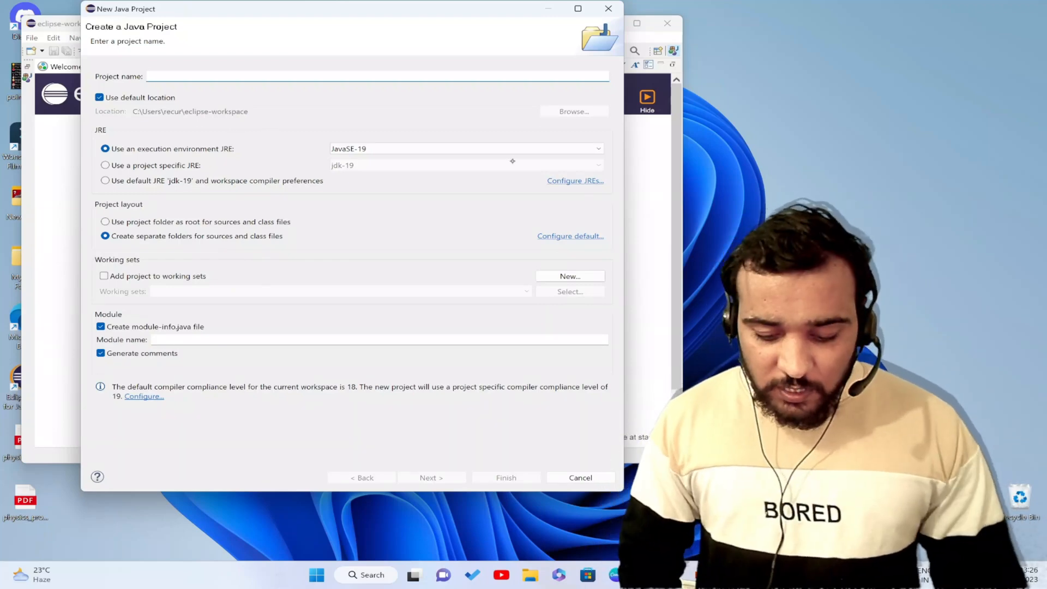
- Create a Java project named MyProject with the JavaSE-19 execution environment and the default build settings
type("MyProj")
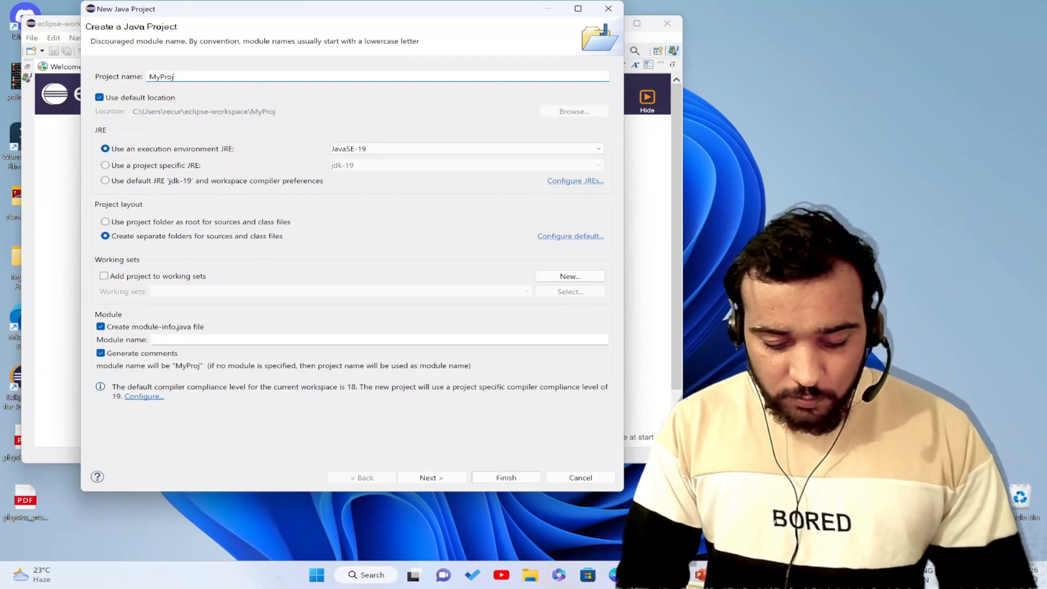
type("ect")
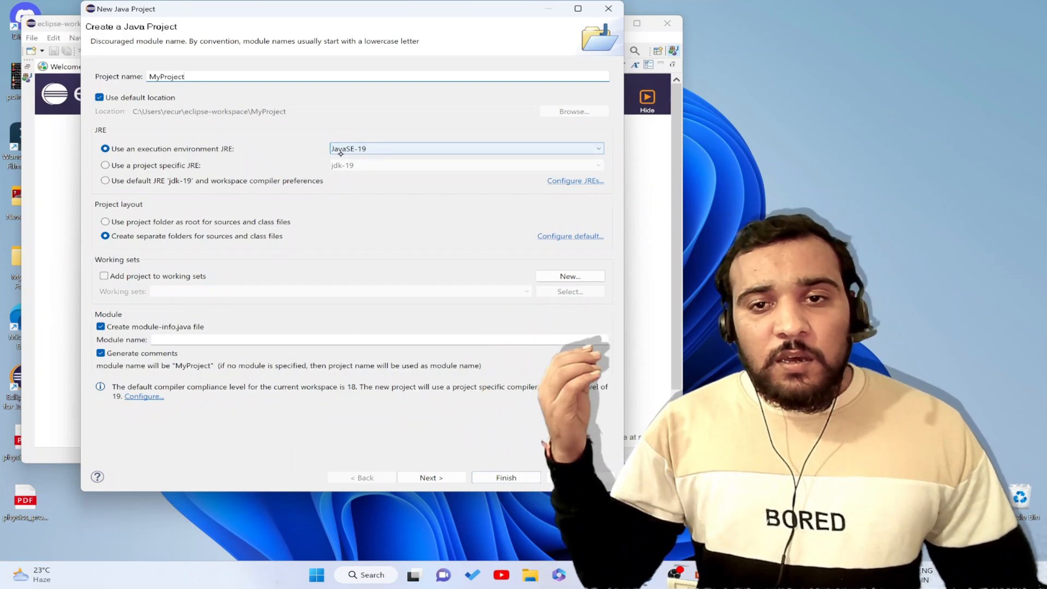
left_click(445, 474)
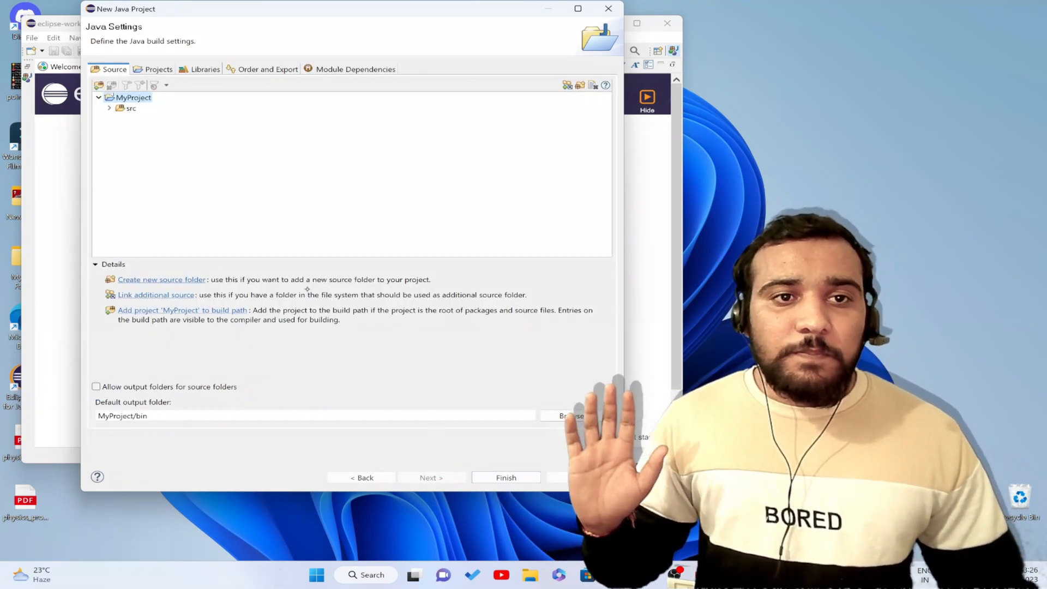
left_click(506, 478)
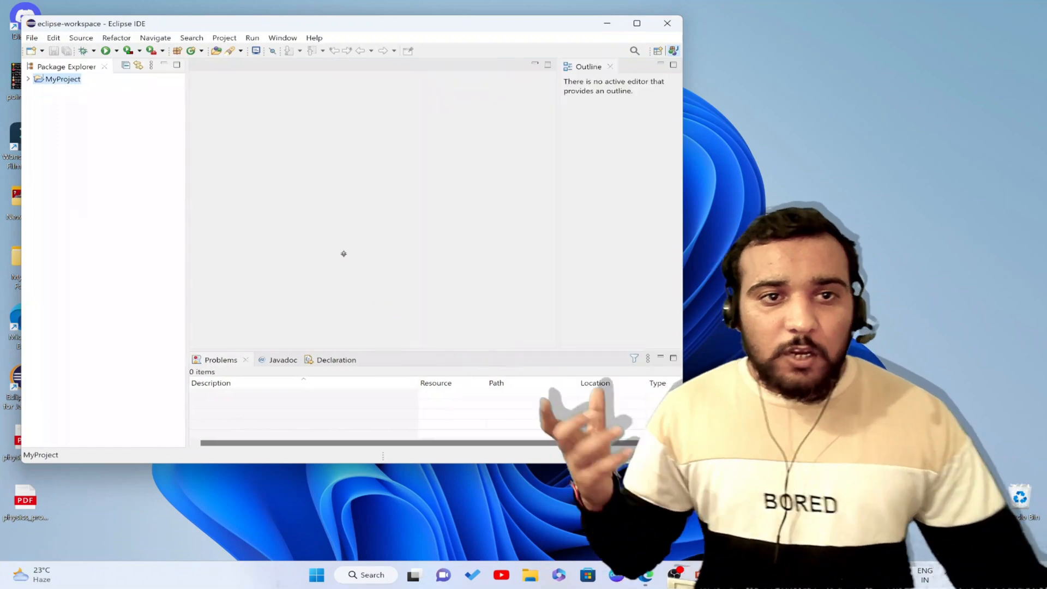
- Maximize the Eclipse window, expand MyProject and its src folder, and select src
left_click(636, 23)
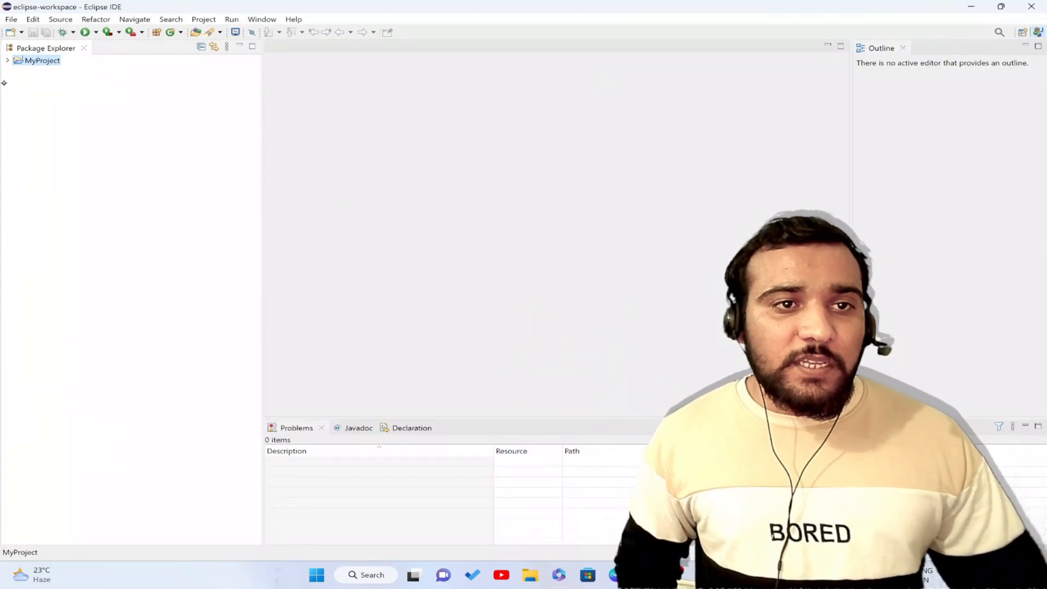
left_click(8, 60)
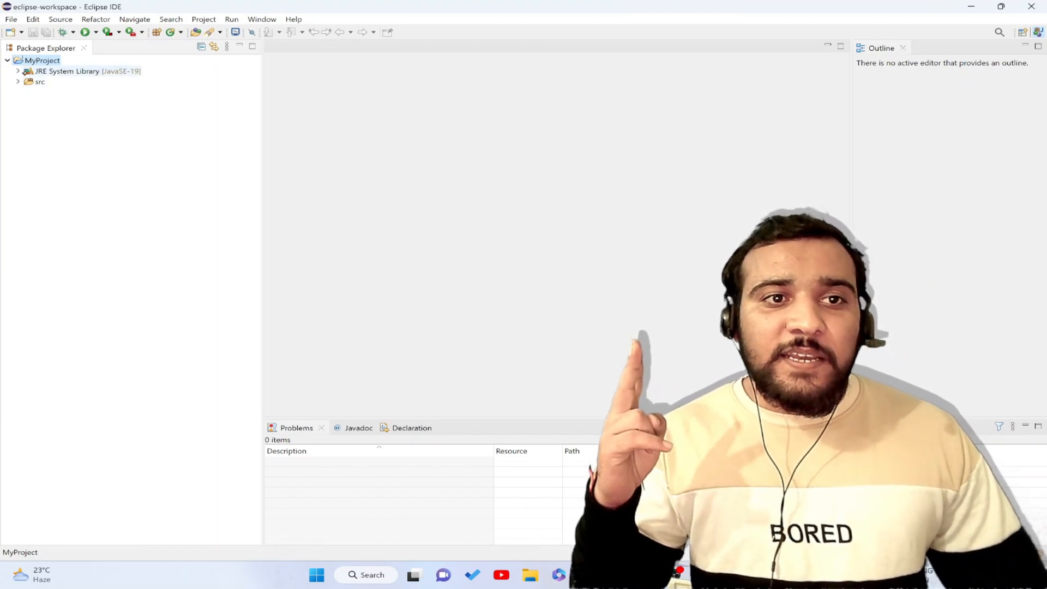
left_click(18, 82)
left_click(41, 82)
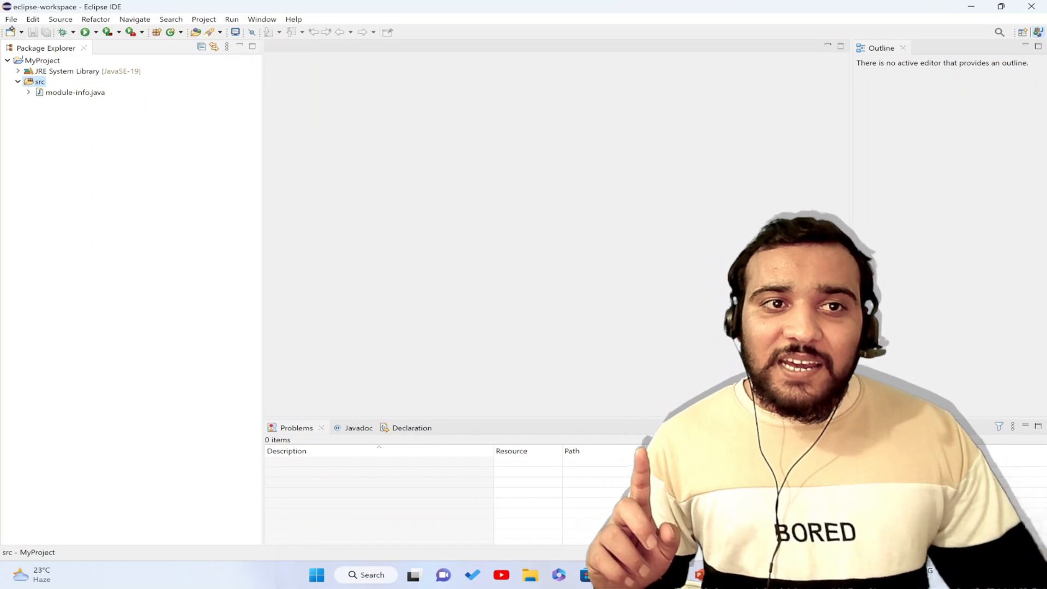
left_click(26, 21)
left_click(12, 21)
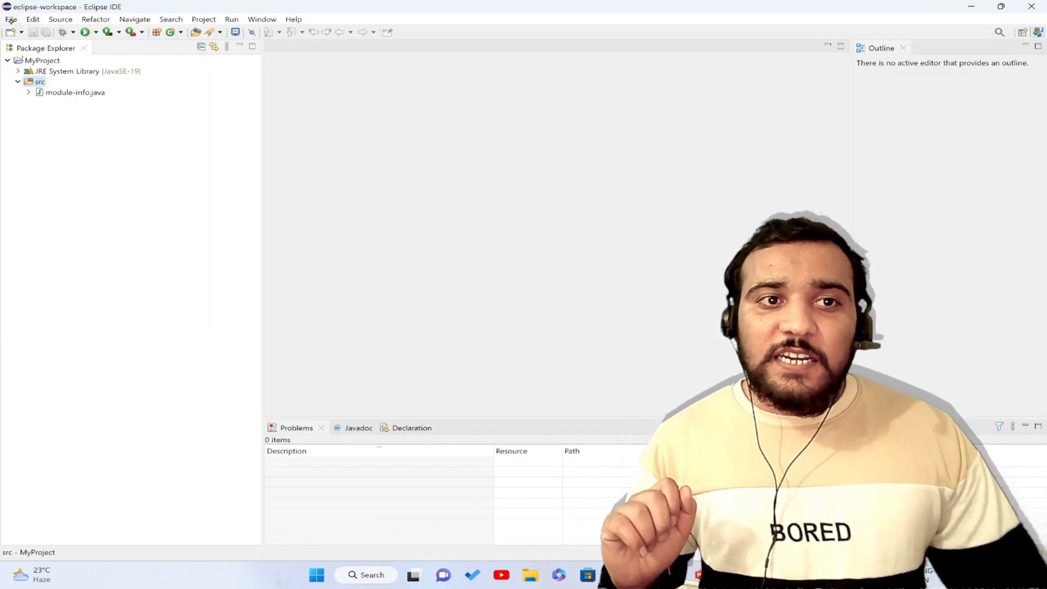
left_click(14, 21)
mouse_move(61, 34)
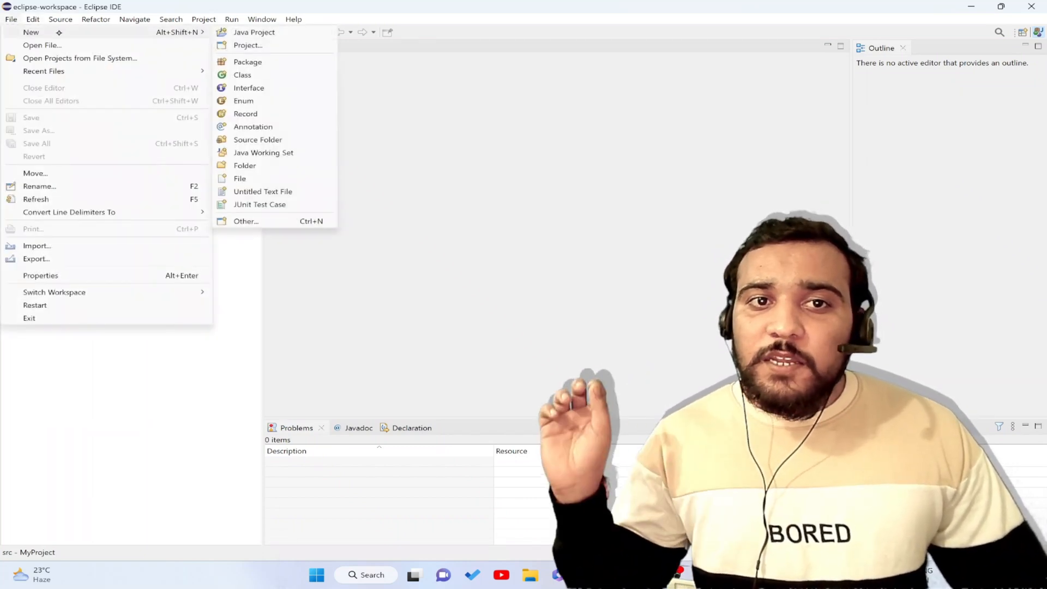
left_click(235, 75)
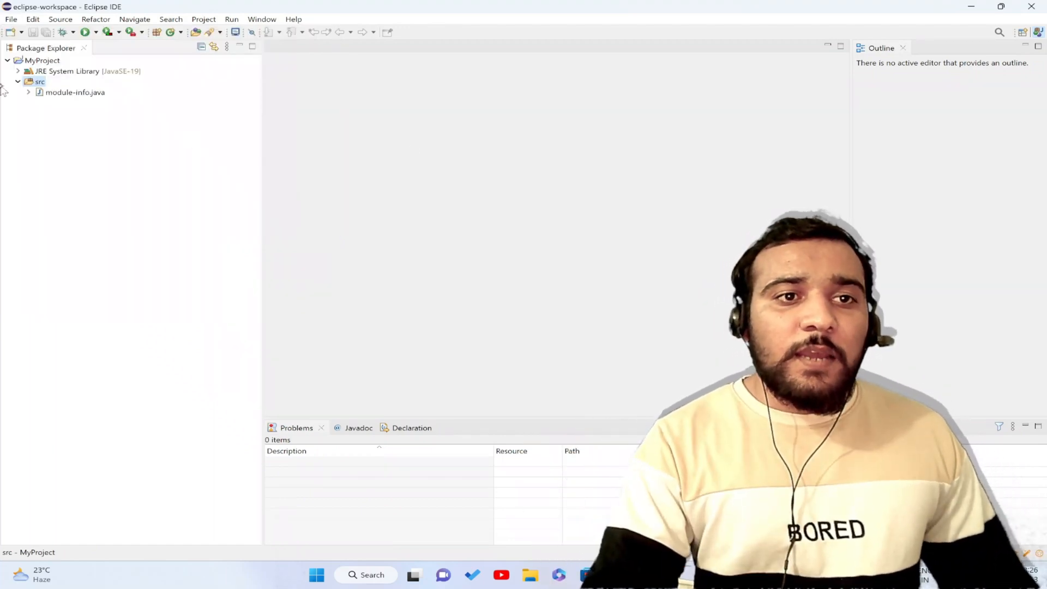
- Create a public class named MyFirst in the src folder with a public static void main method stub
right_click(41, 83)
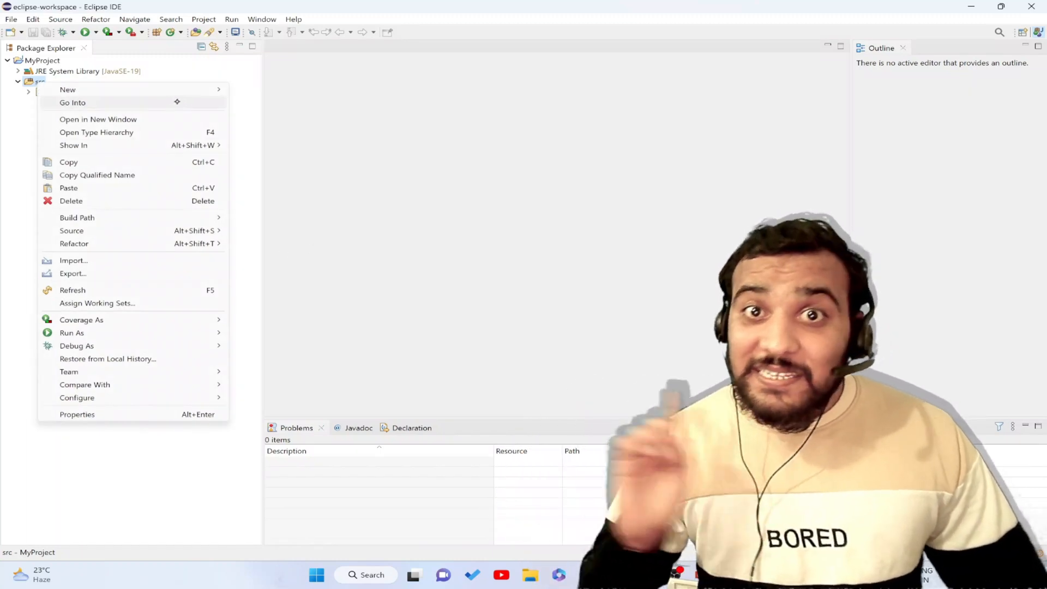
mouse_move(180, 91)
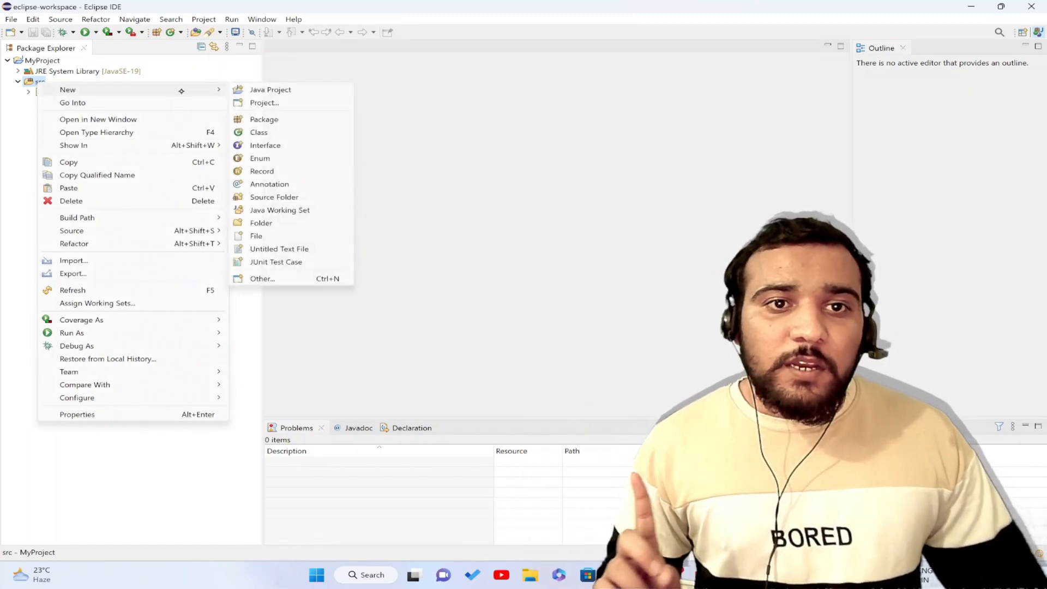
left_click(262, 132)
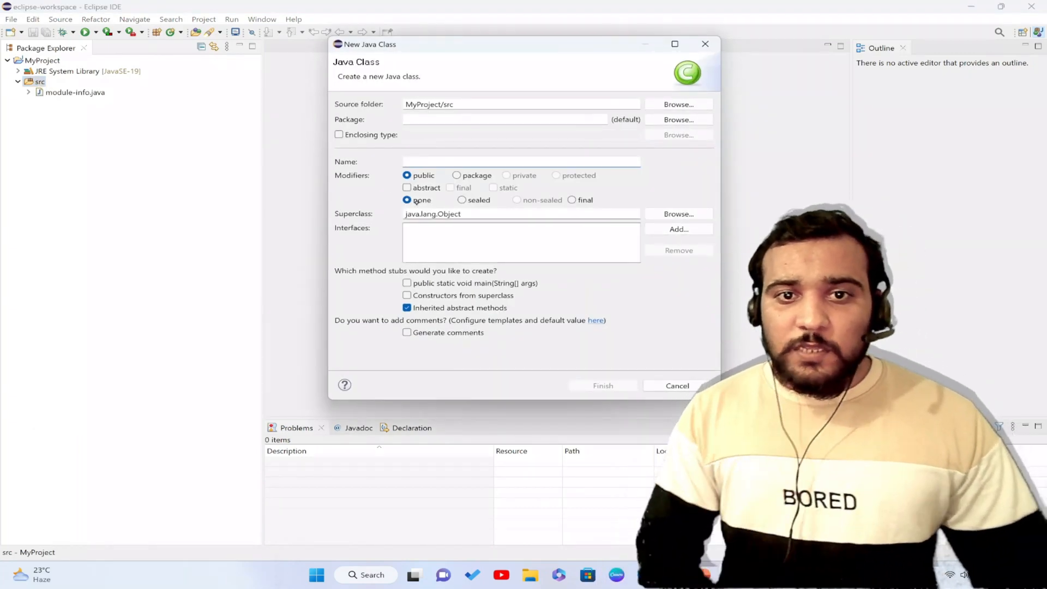
type("MyFirst")
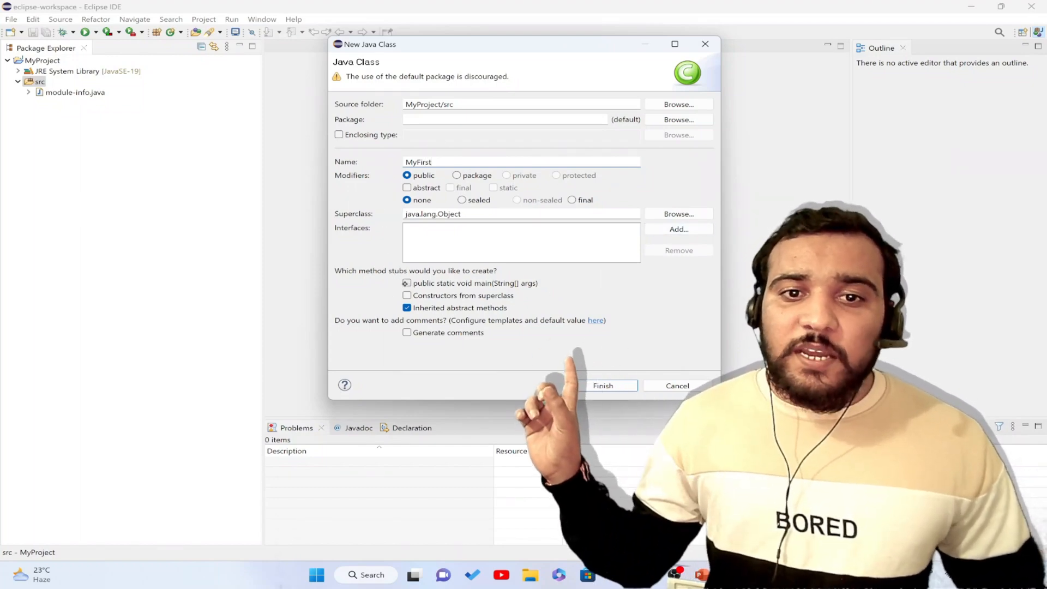
left_click(406, 283)
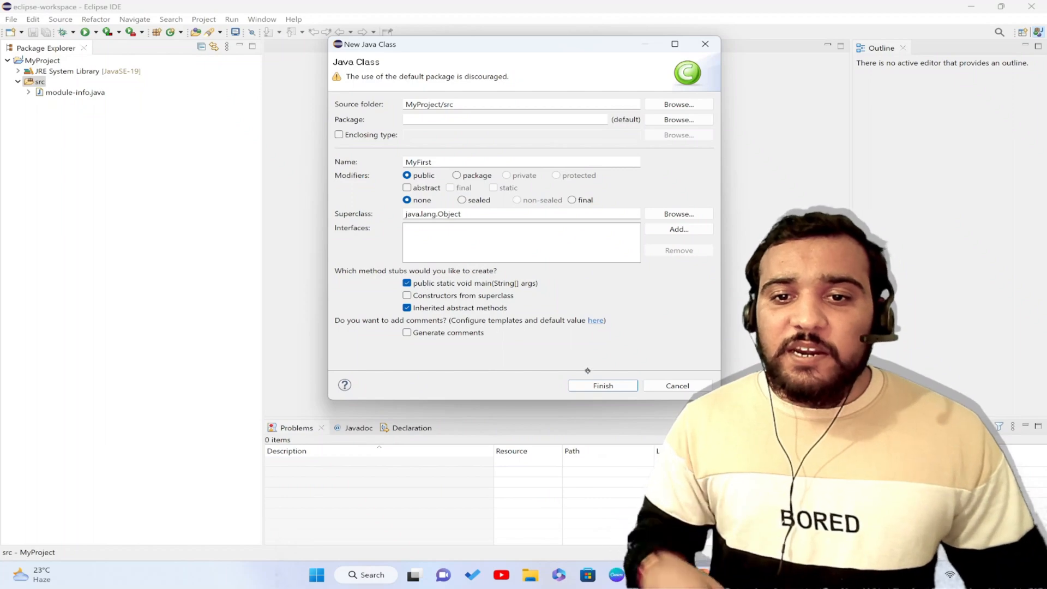
left_click(595, 385)
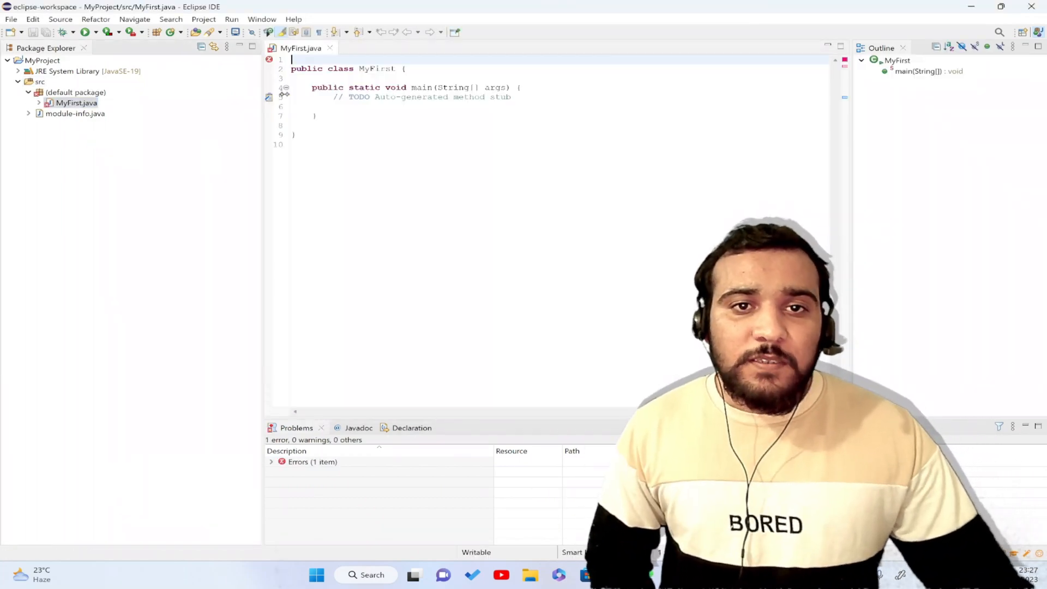
- Enlarge the code text in the MyFirst.java editor by four zoom levels
key("ctrl+equal")
key("ctrl+equal")
key("ctrl+equal")
key("ctrl+equal")
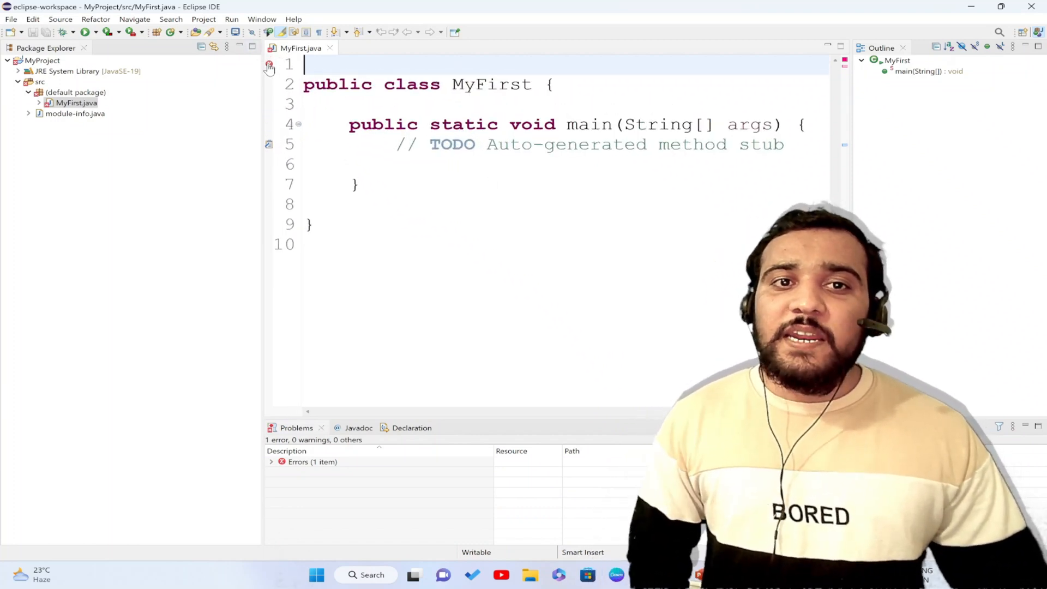
- Insert a System.out.println statement on line 6 inside main using the sysout completion template
left_click(395, 152)
left_click(424, 161)
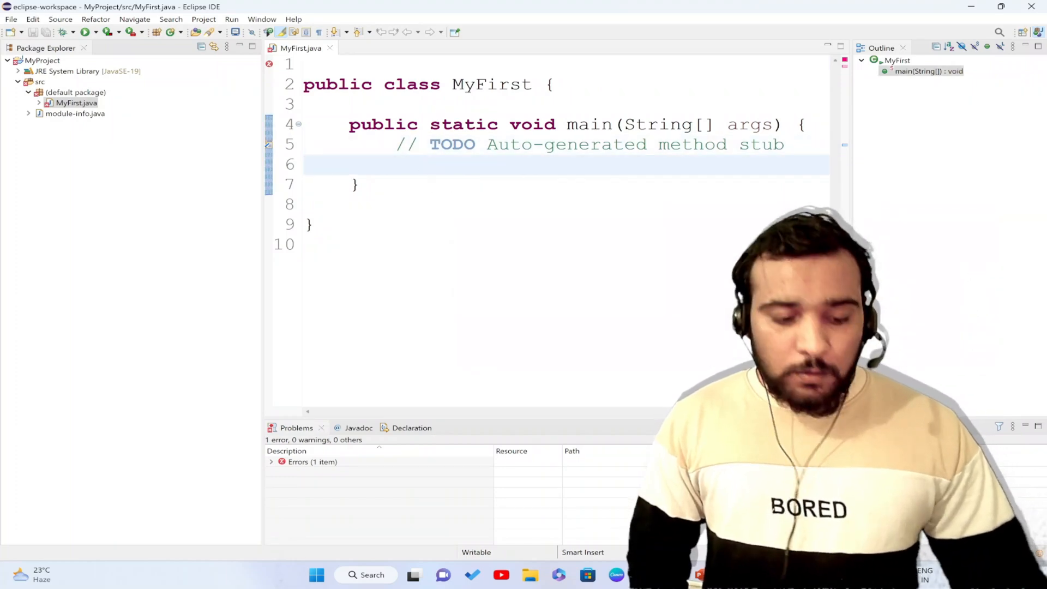
key("Tab")
key("Tab")
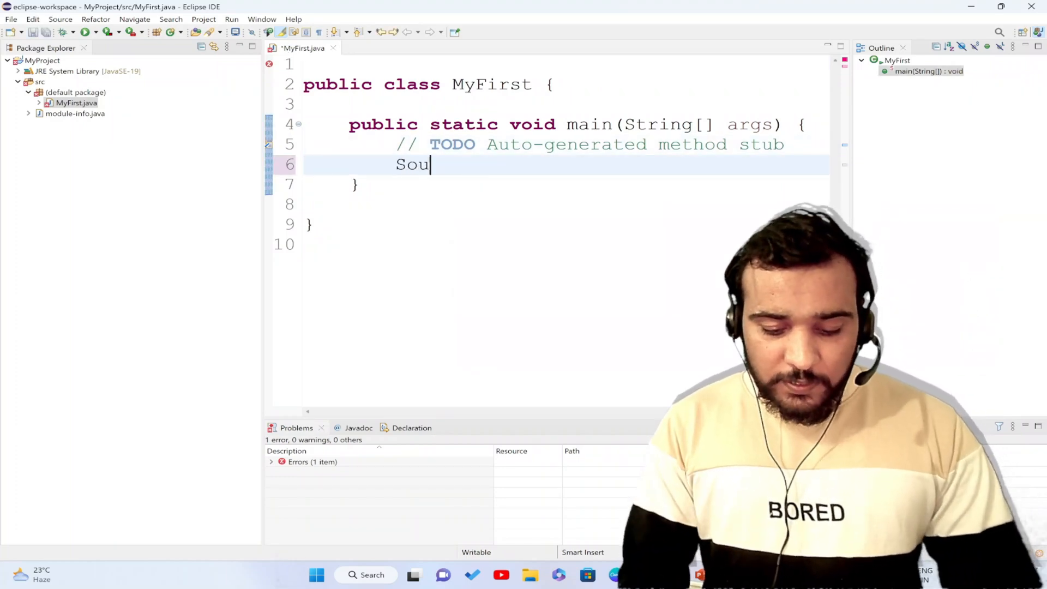
key("ctrl+space")
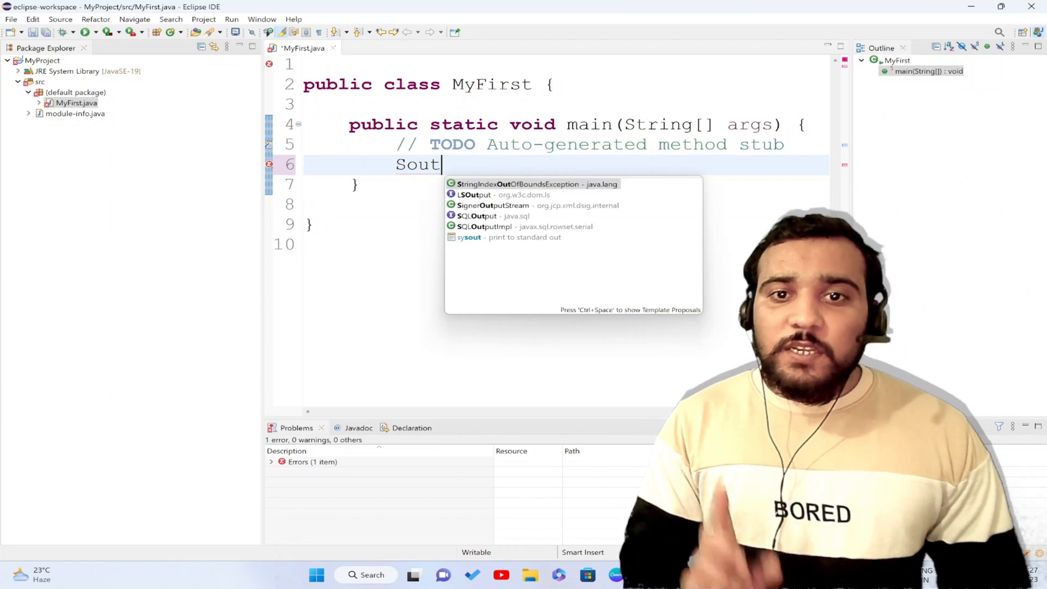
key("Down")
key("Down")
key("Down")
key("Down")
key("Down")
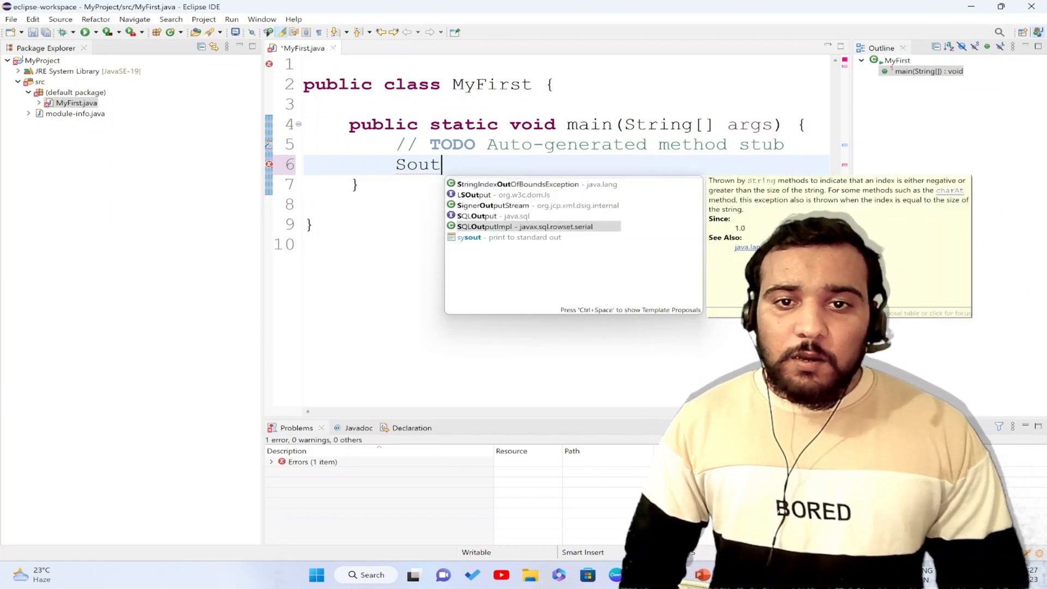
key("Return")
- Enter "Hello G !!" as the text for println to print and save MyFirst.java
type("\"H")
type("ello ")
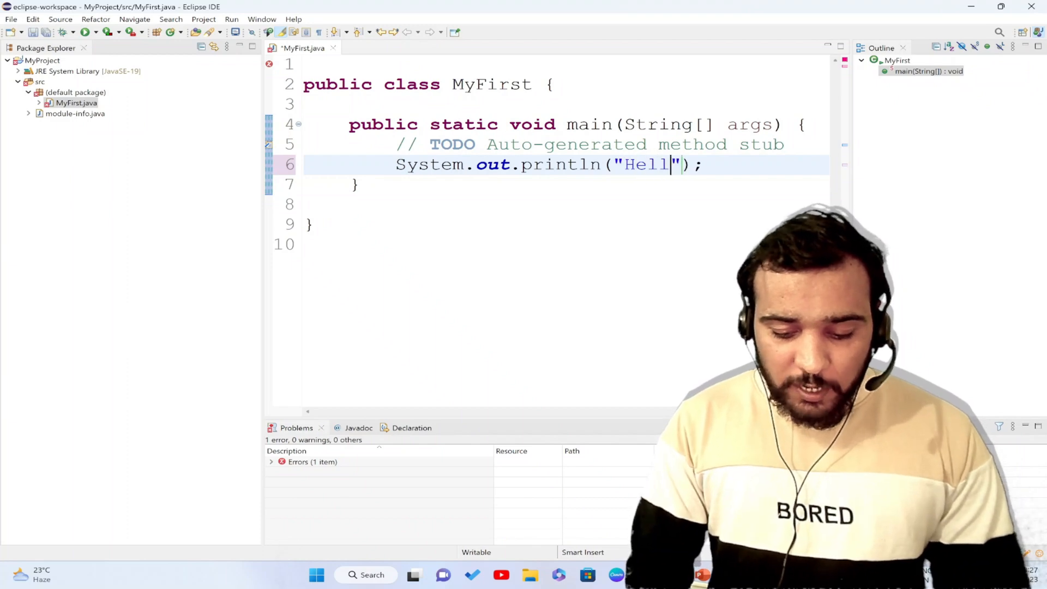
type("G !!")
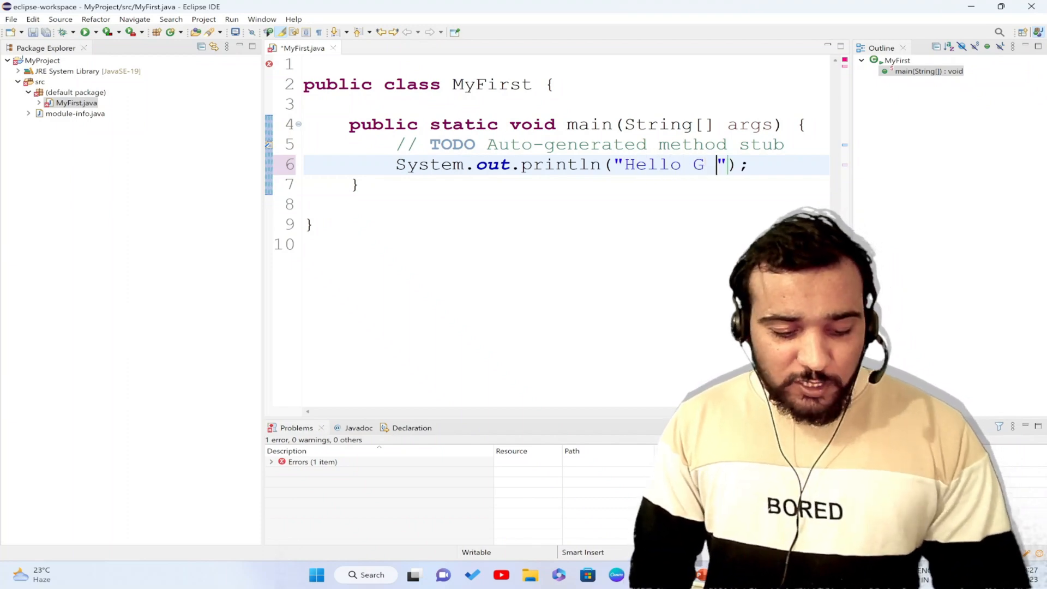
key("ctrl+s")
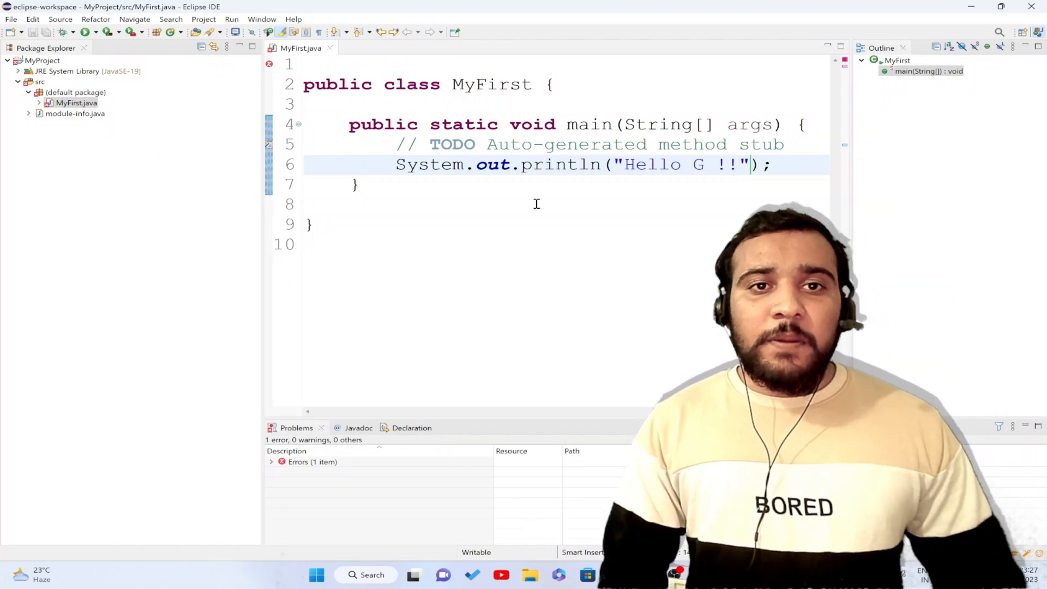
left_click(96, 32)
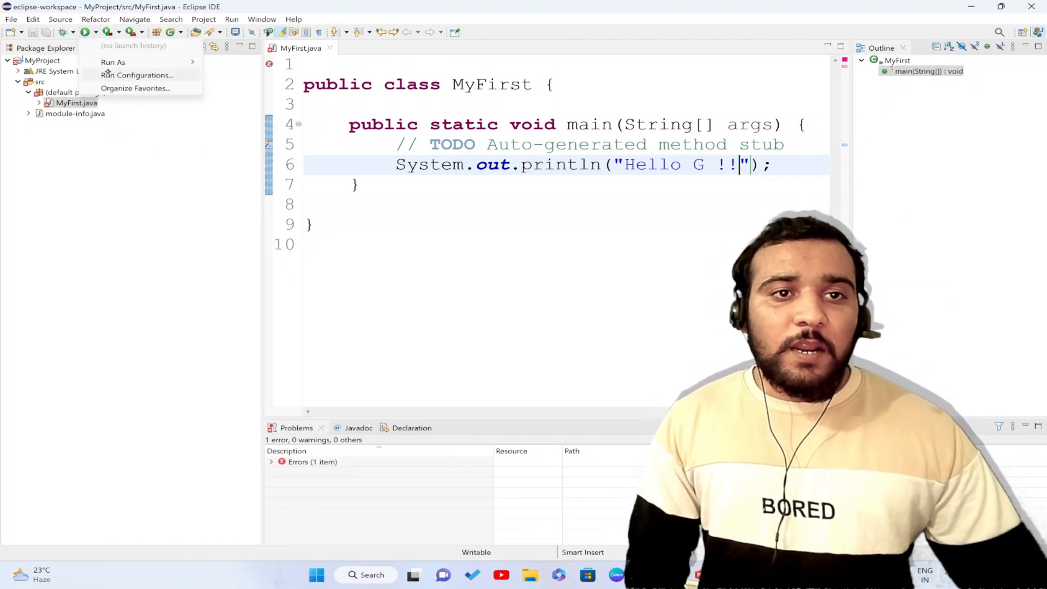
mouse_move(132, 65)
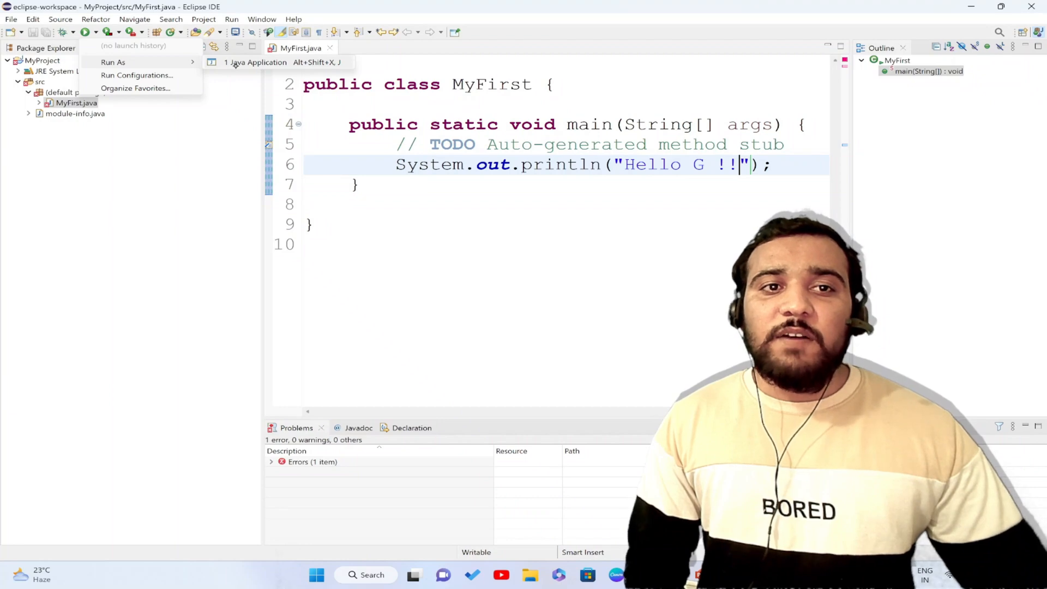
left_click(95, 32)
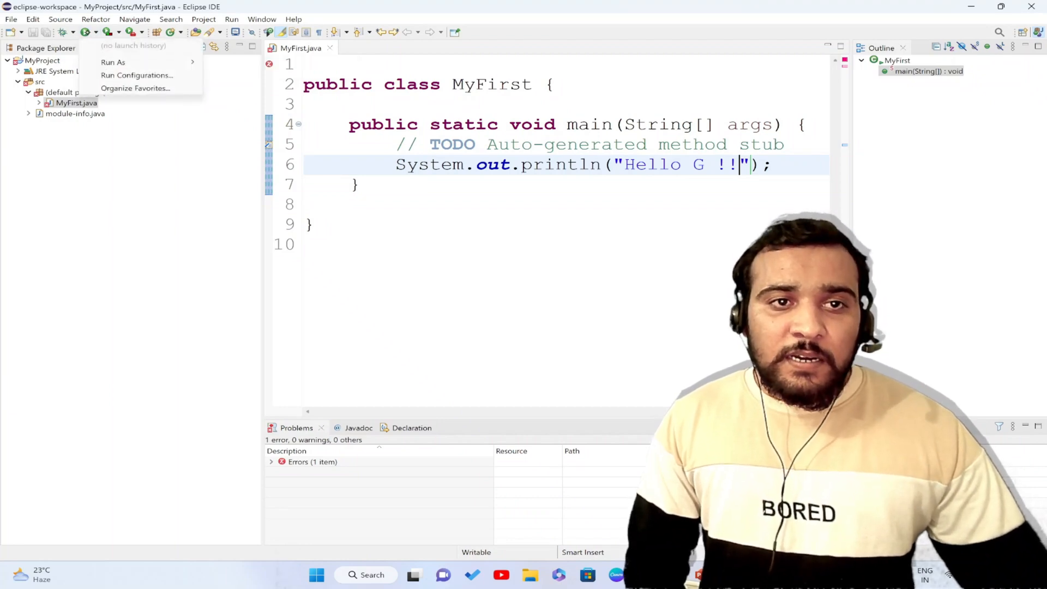
mouse_move(137, 61)
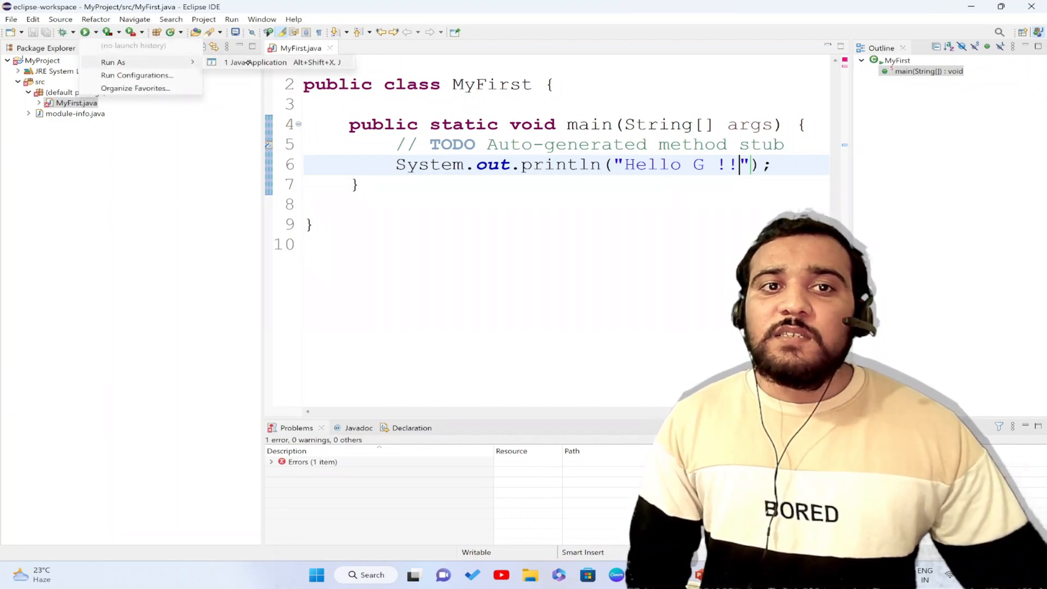
left_click(430, 183)
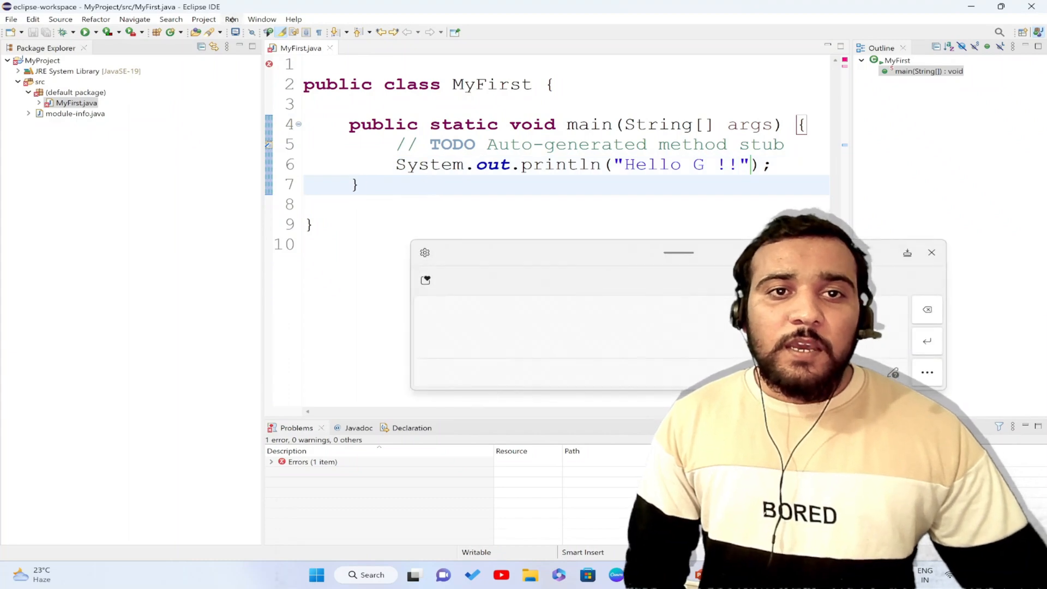
- Run the MyFirst program and proceed with the launch despite the errors in MyProject
left_click(232, 20)
left_click(274, 33)
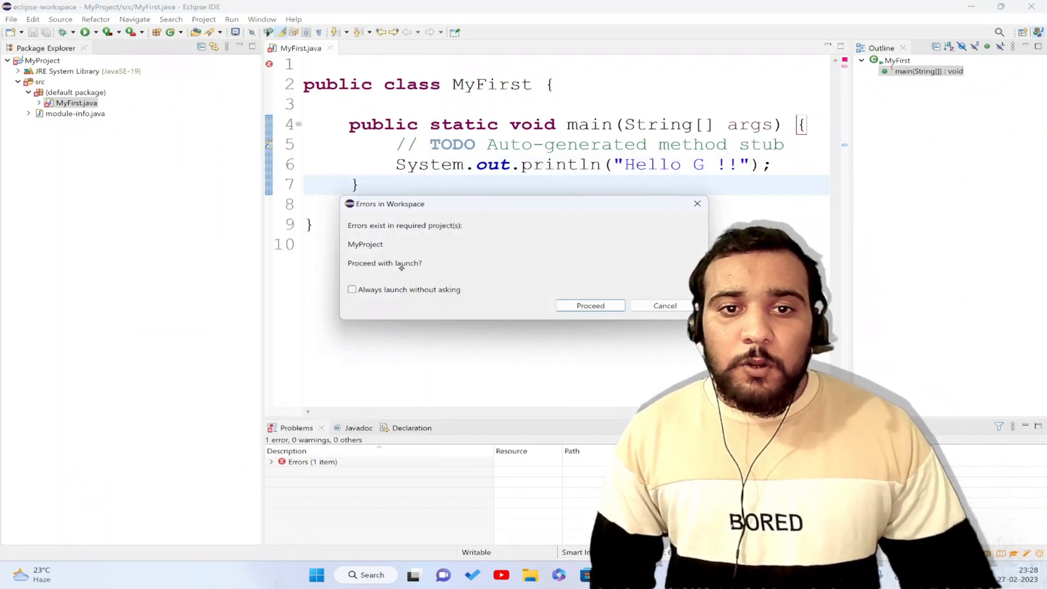
left_click(582, 307)
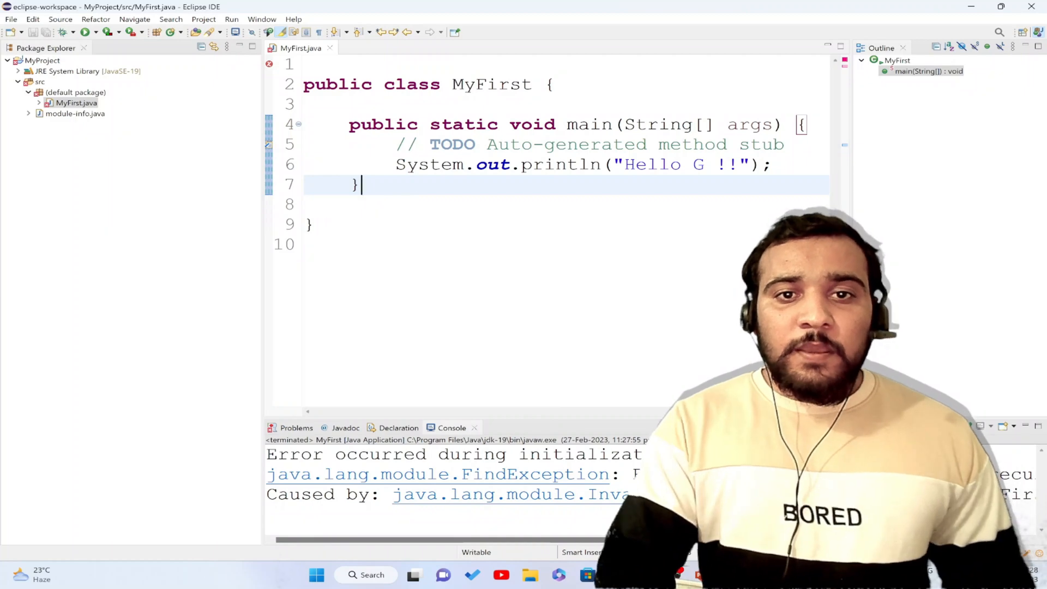
- Try running MyFirst.java as a Java Application two more times, proceeding past the workspace errors each time
right_click(373, 214)
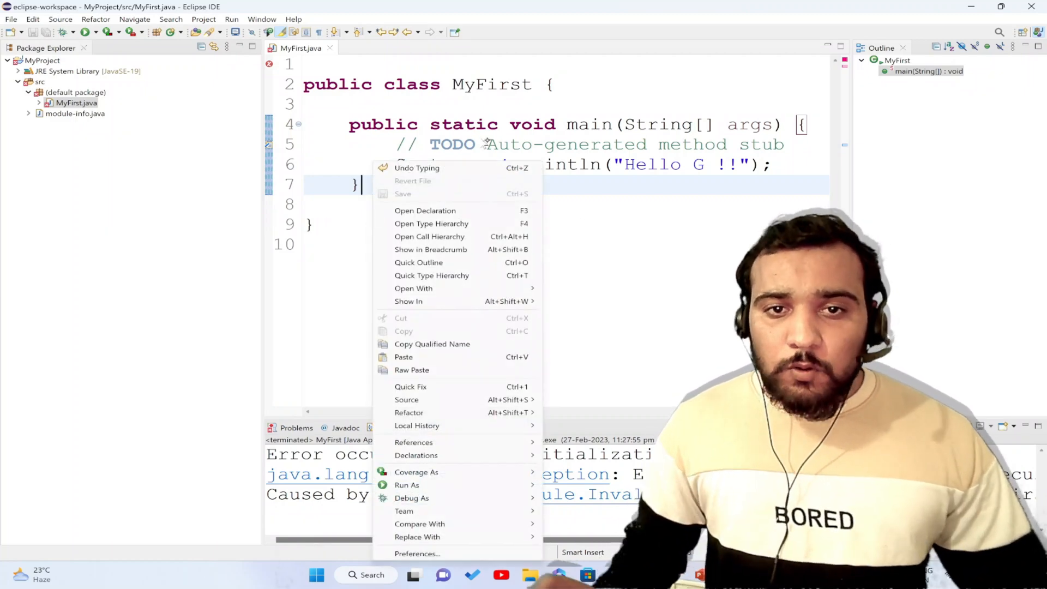
mouse_move(443, 487)
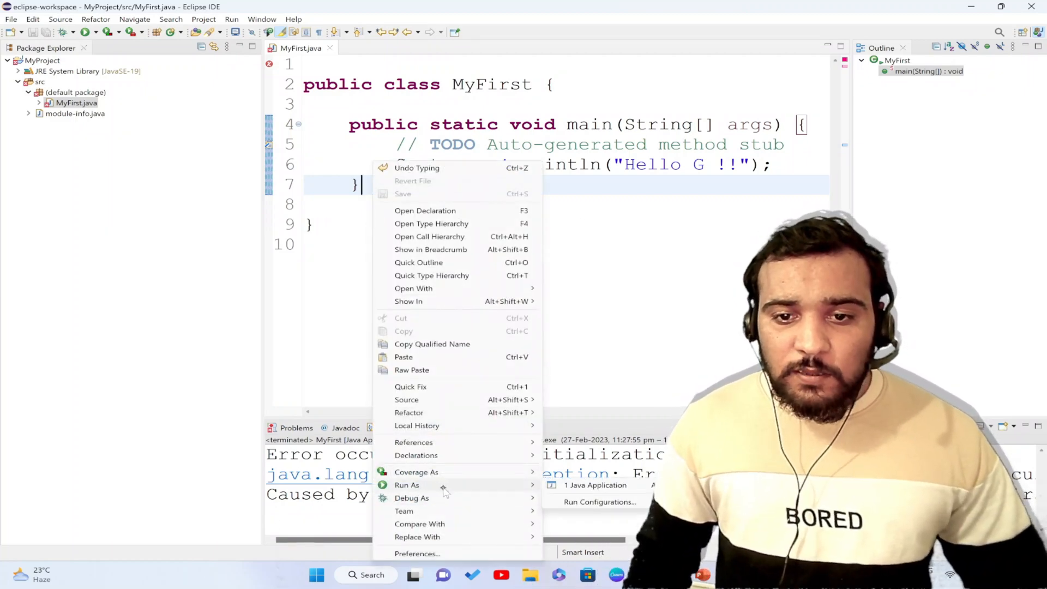
left_click(562, 485)
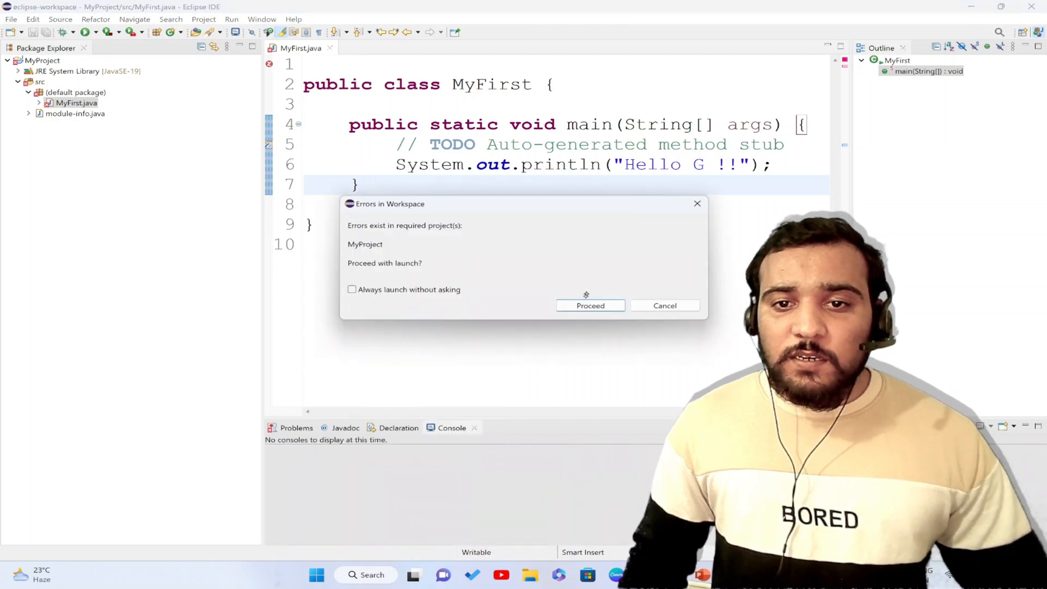
left_click(585, 311)
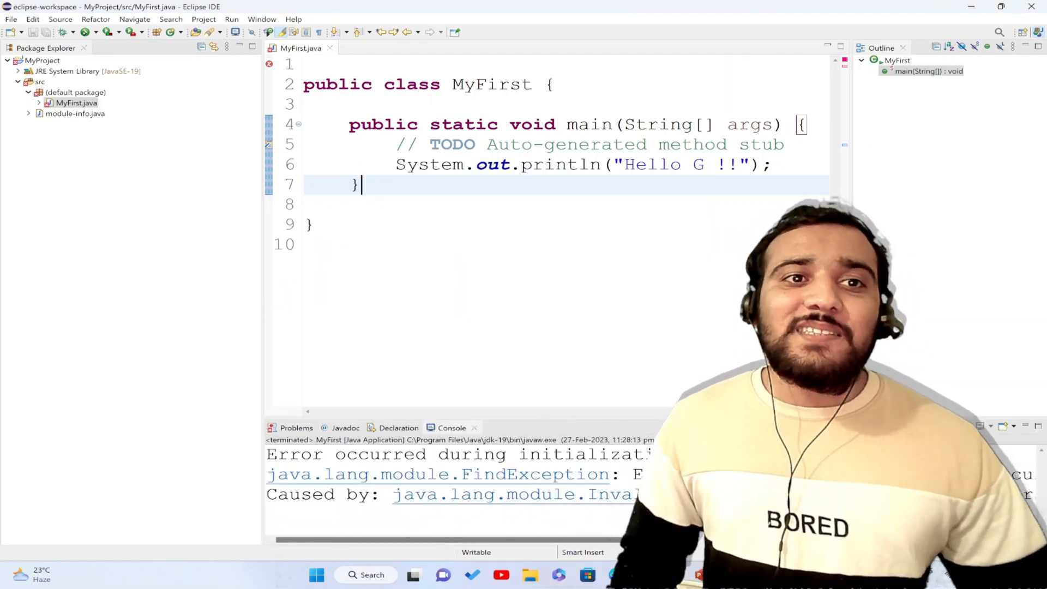
left_click(95, 32)
mouse_move(180, 62)
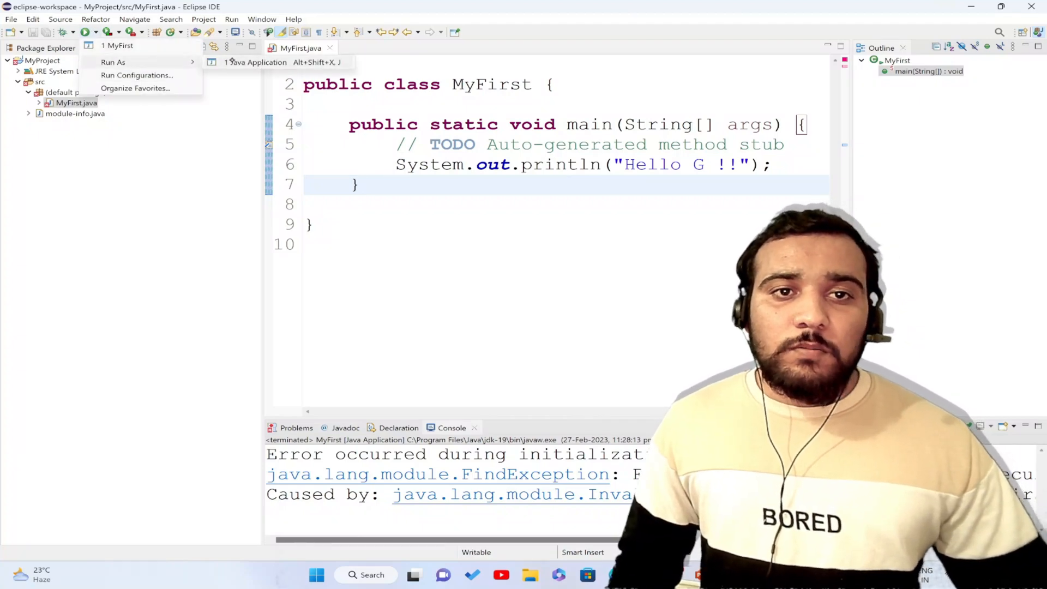
left_click(251, 62)
left_click(588, 308)
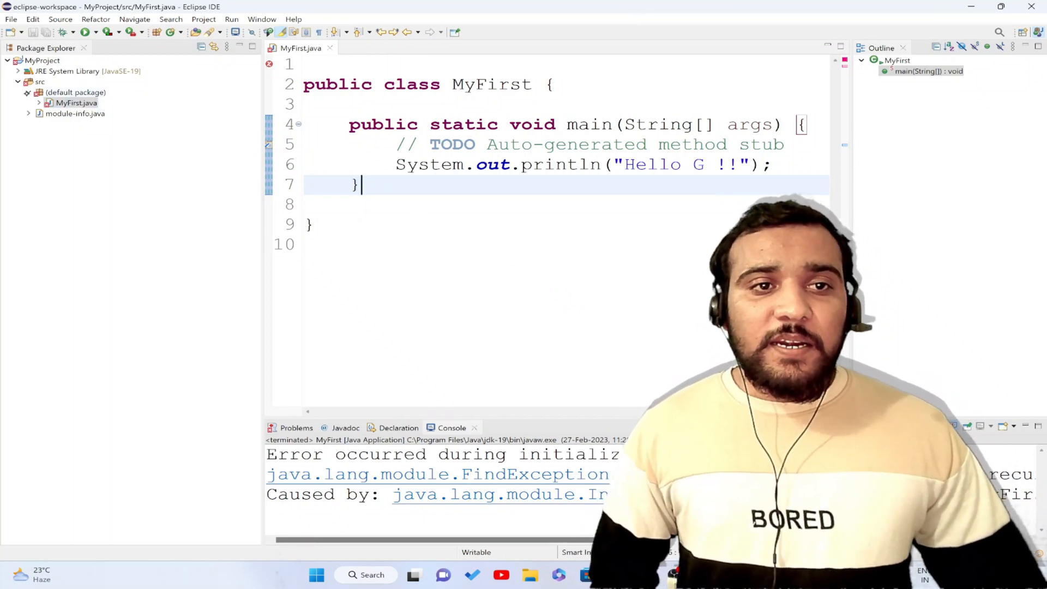
- Create a new Java package named MyPackage in the MyProject/src source folder
double_click(60, 94)
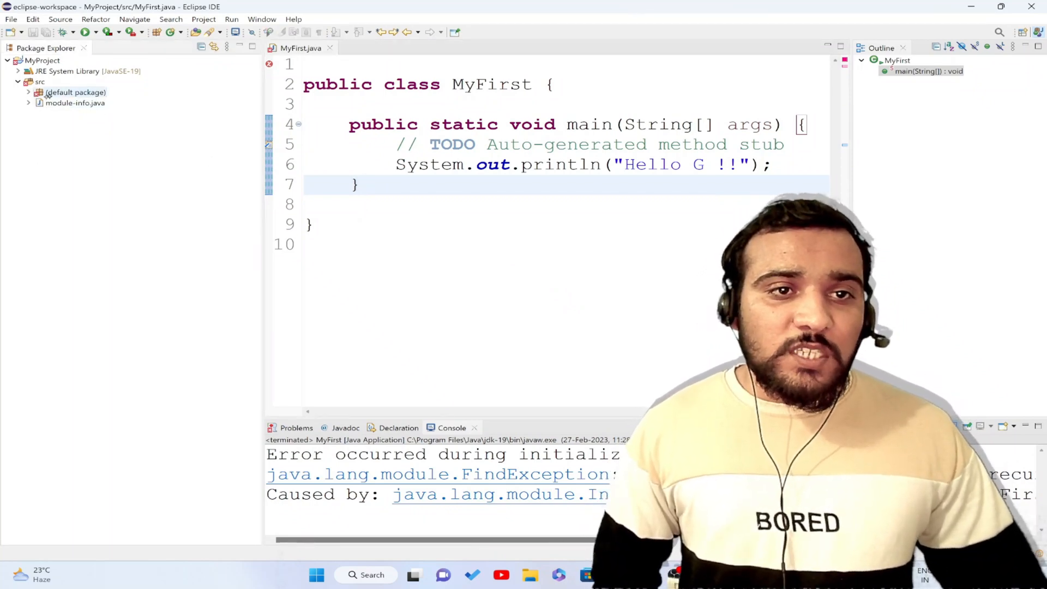
left_click(39, 83)
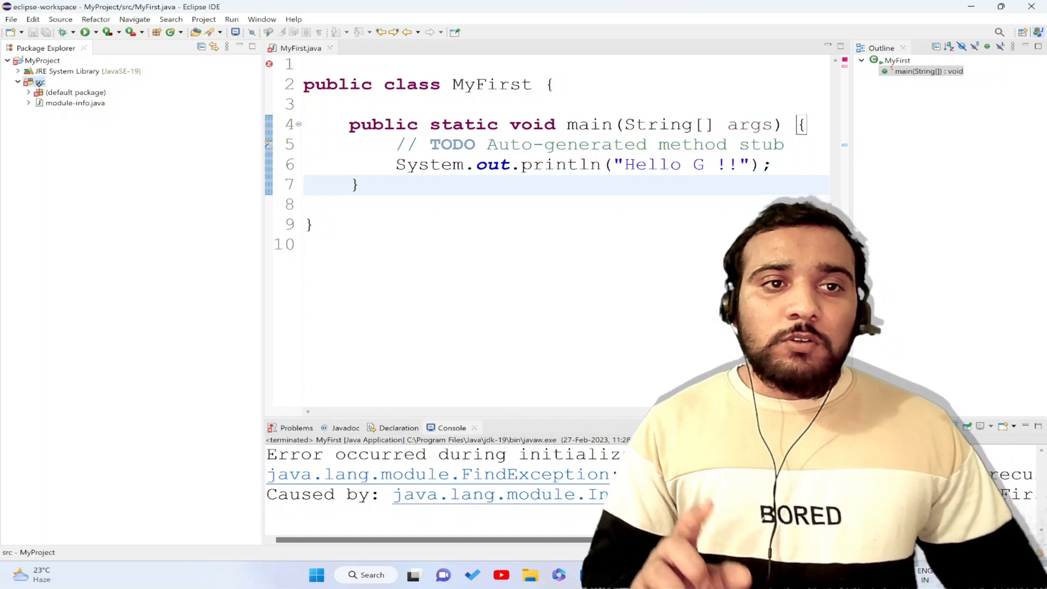
left_click(11, 20)
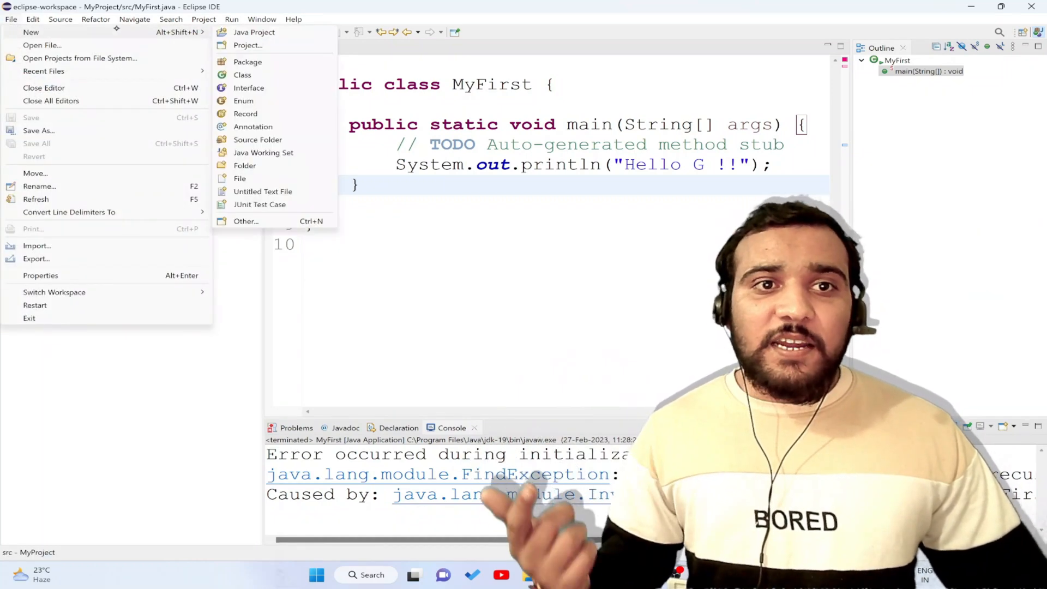
mouse_move(157, 33)
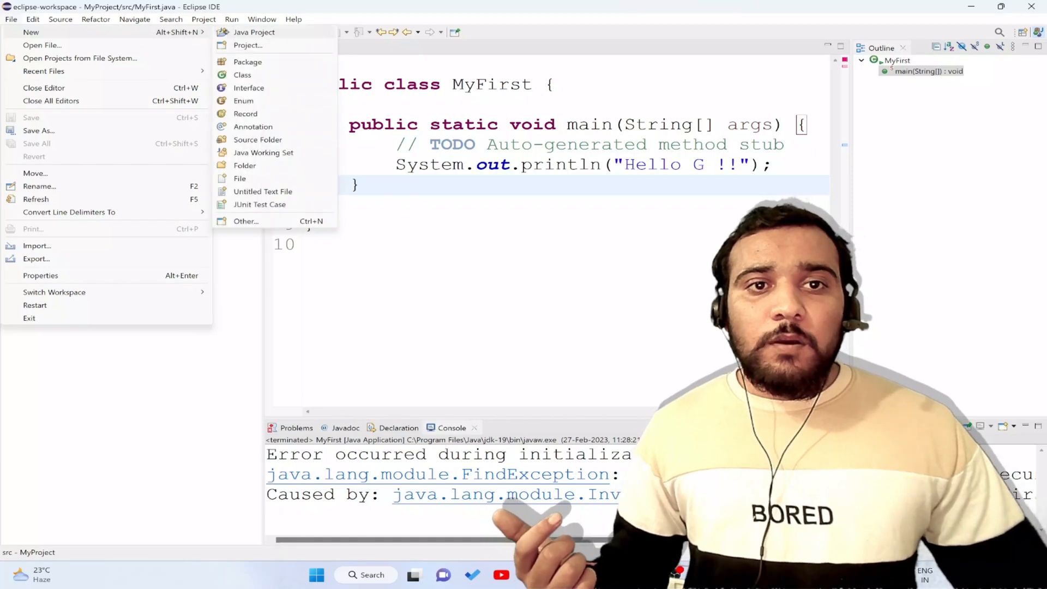
left_click(246, 59)
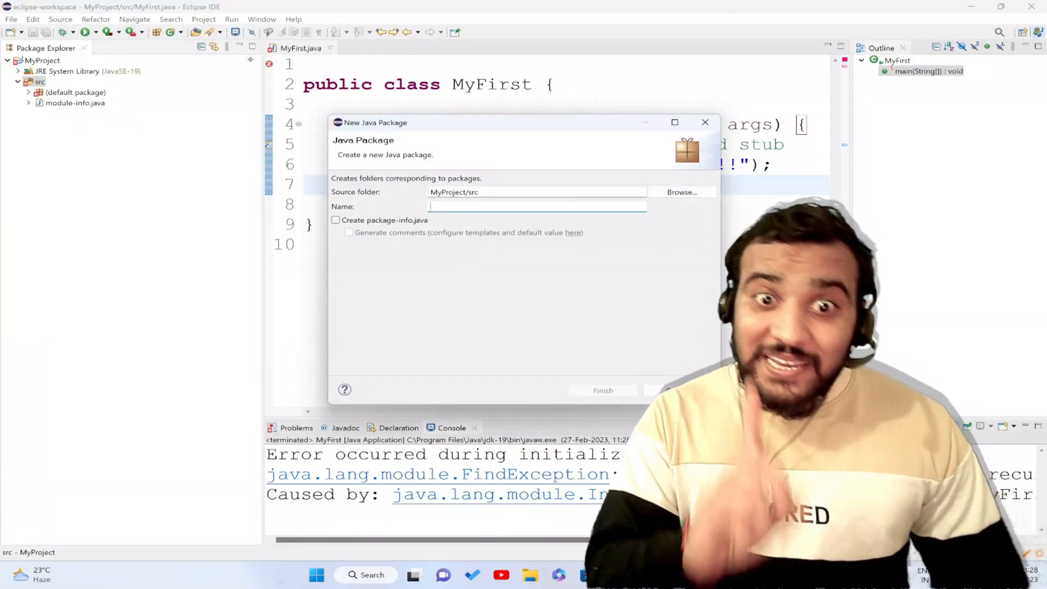
type("MyPackage")
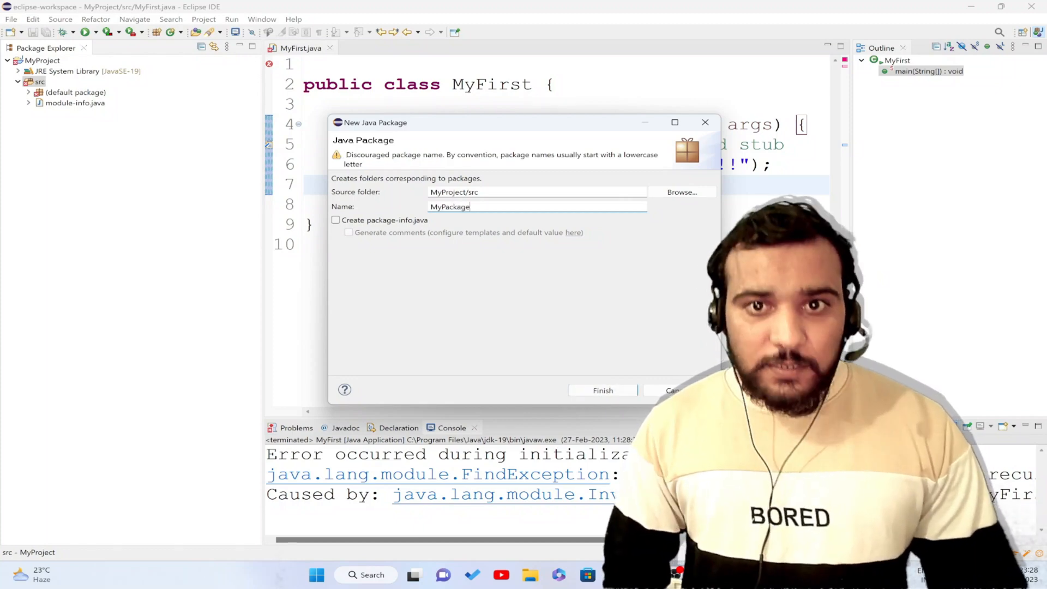
left_click(602, 391)
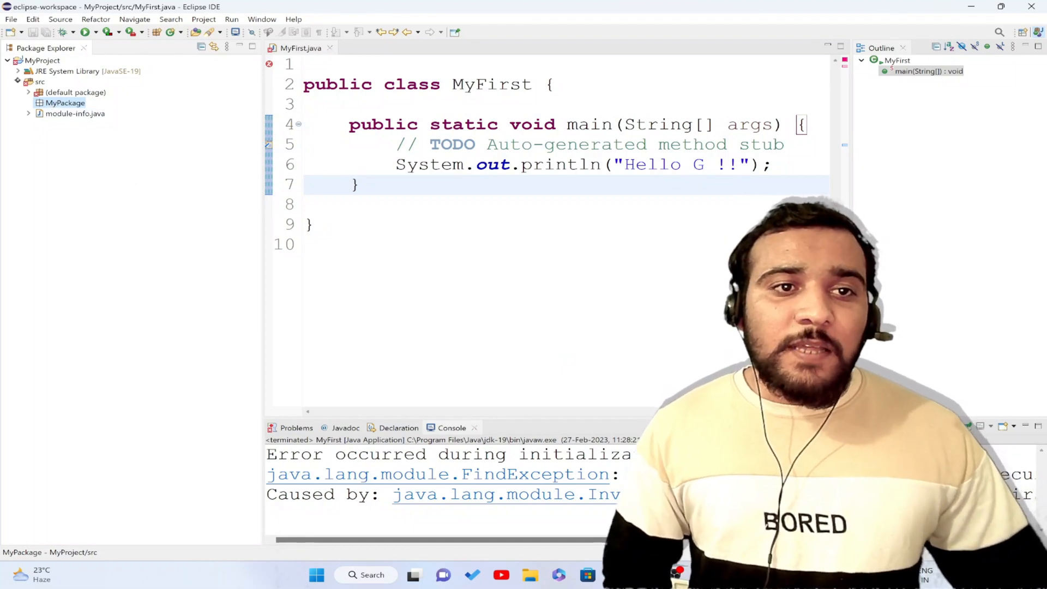
- Create a public class named MyClass in MyPackage with a public static void main method stub
left_click(11, 19)
mouse_move(173, 33)
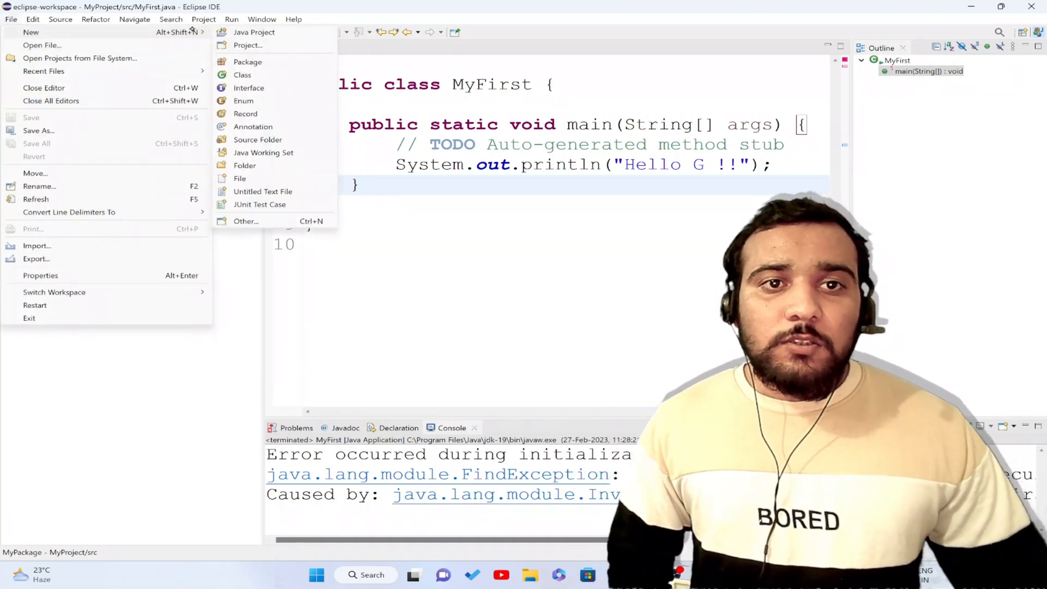
left_click(242, 75)
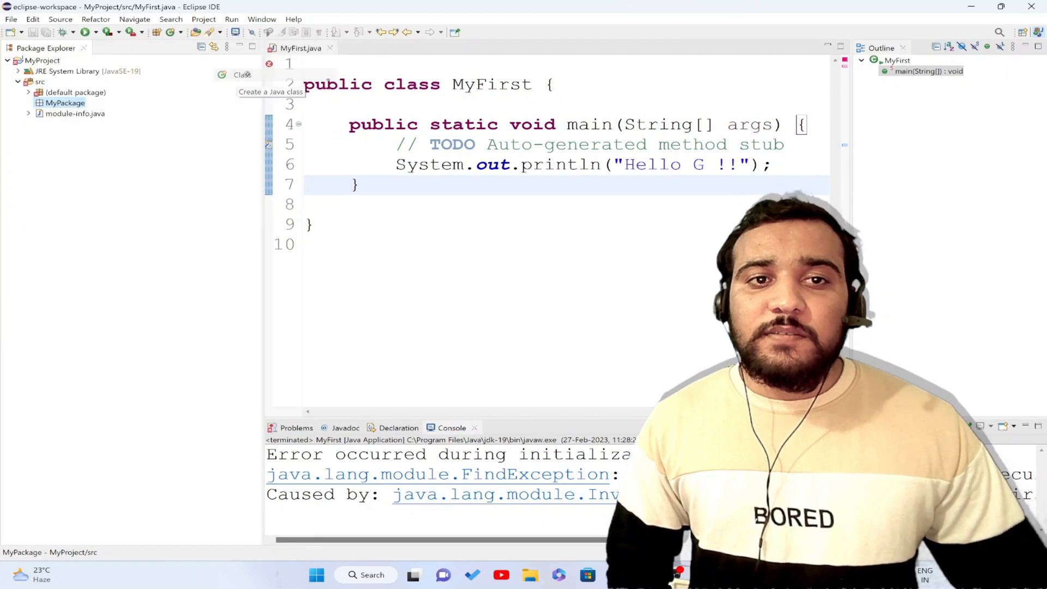
type("MyClass")
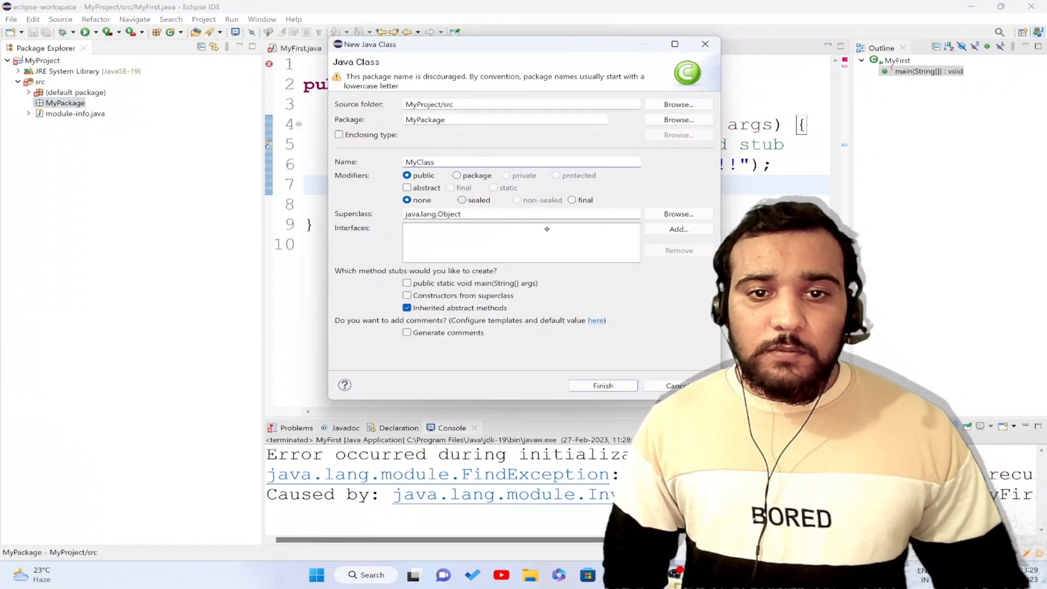
left_click(603, 386)
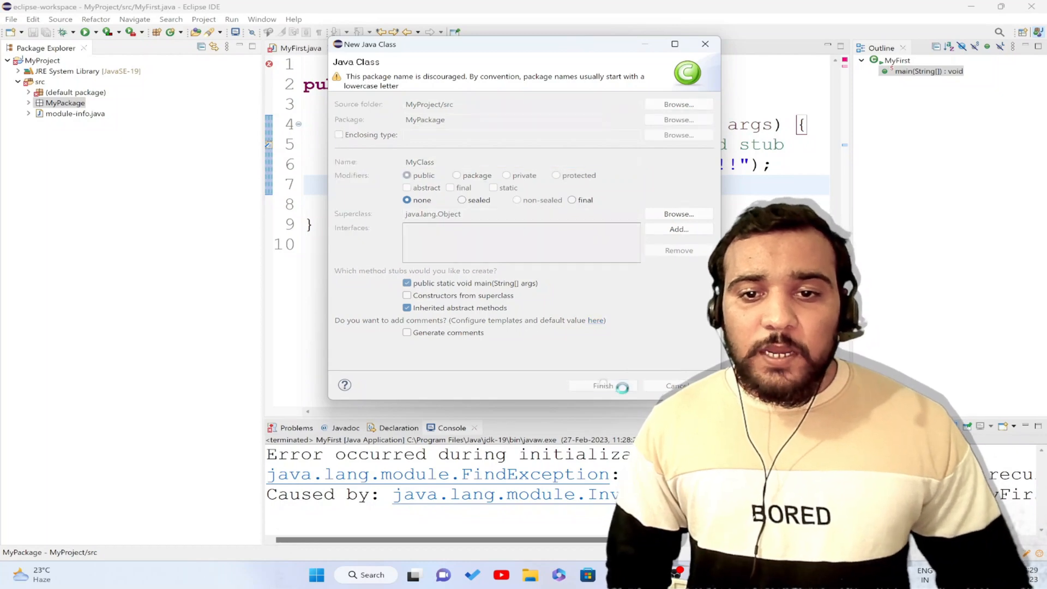
left_click(407, 180)
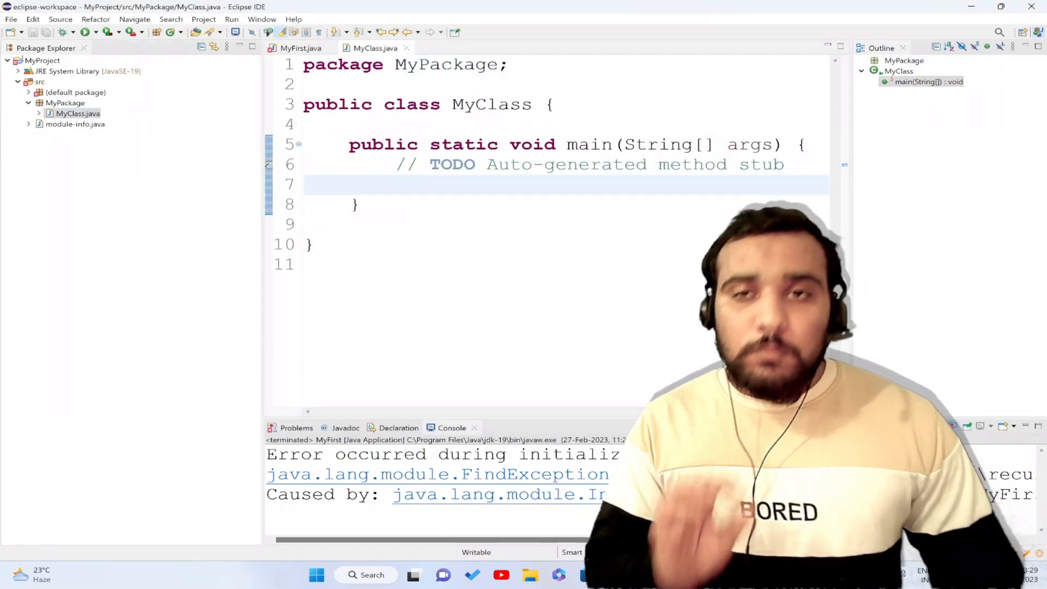
- Add System.out.println("Hello G !!"); on line 7 inside main using the sysout completion template, and save MyClass.java
key("Tab")
key("Tab")
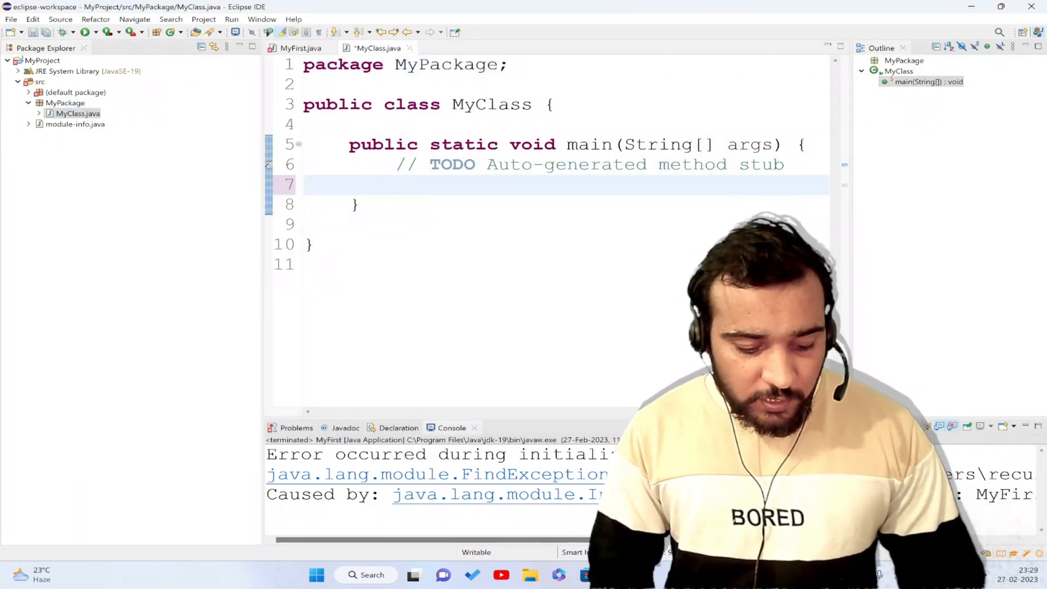
type("Sout")
key("ctrl+space")
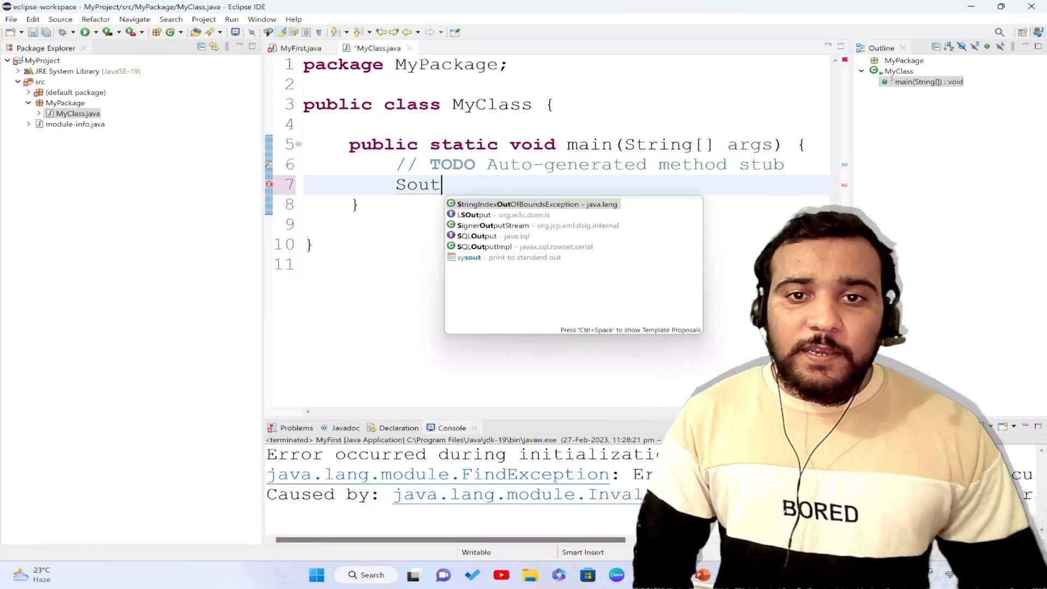
key("Down")
key("Down")
key("Down")
key("Down")
type("t")
key("Down")
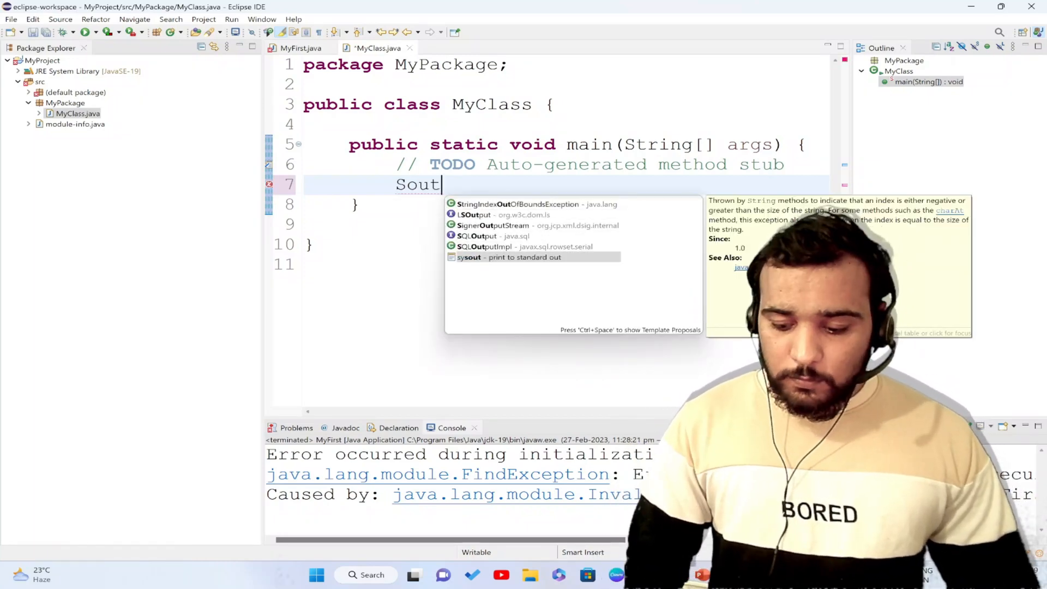
key("Return")
type("\"Hello G !\");")
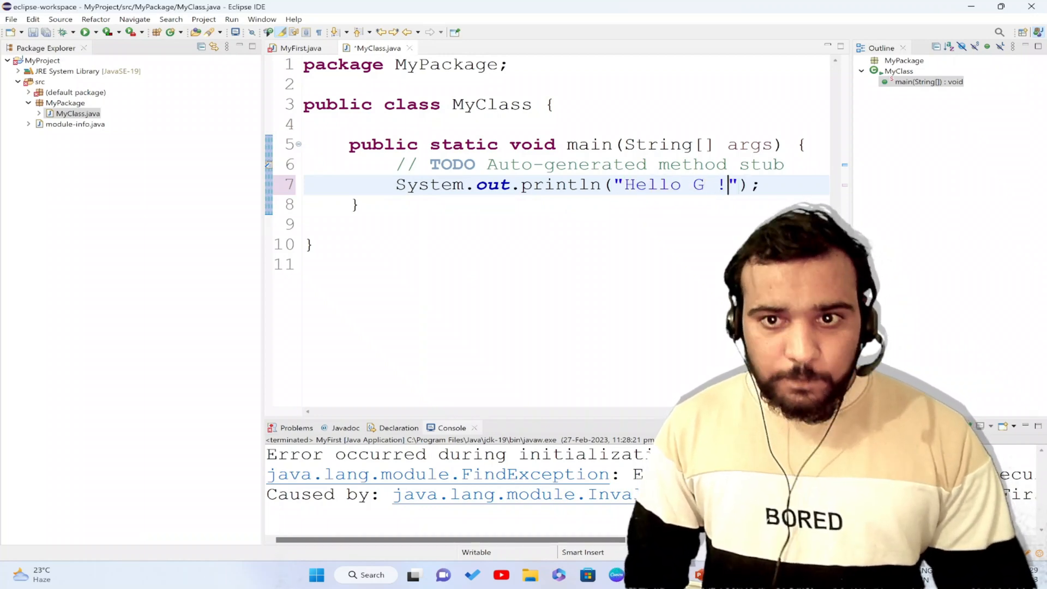
key("ctrl+s")
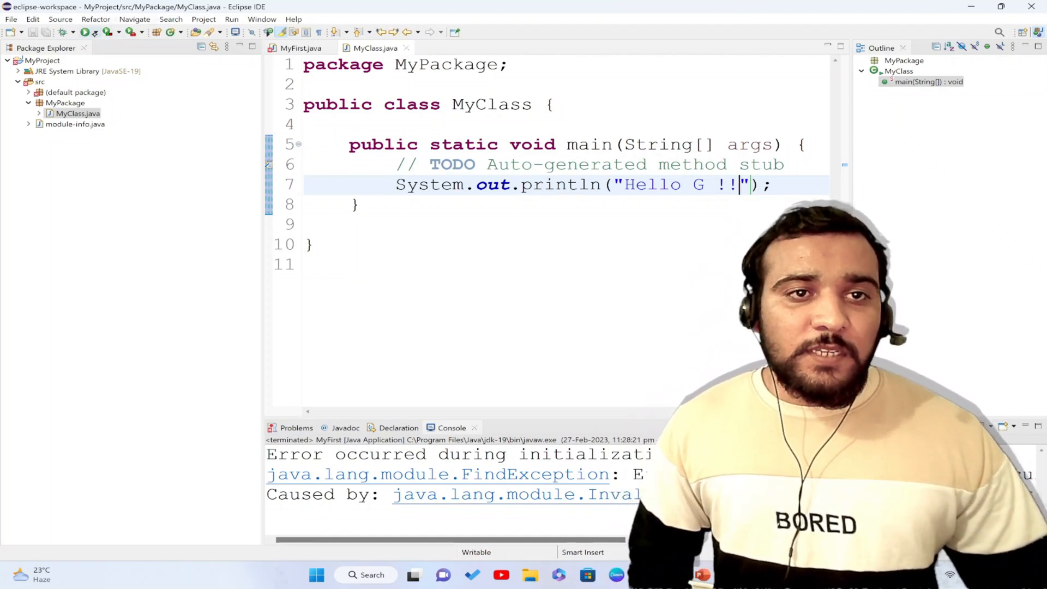
- Run MyClass.java as a Java Application, proceeding past any workspace errors, and check the console output
left_click(96, 32)
mouse_move(163, 63)
left_click(251, 62)
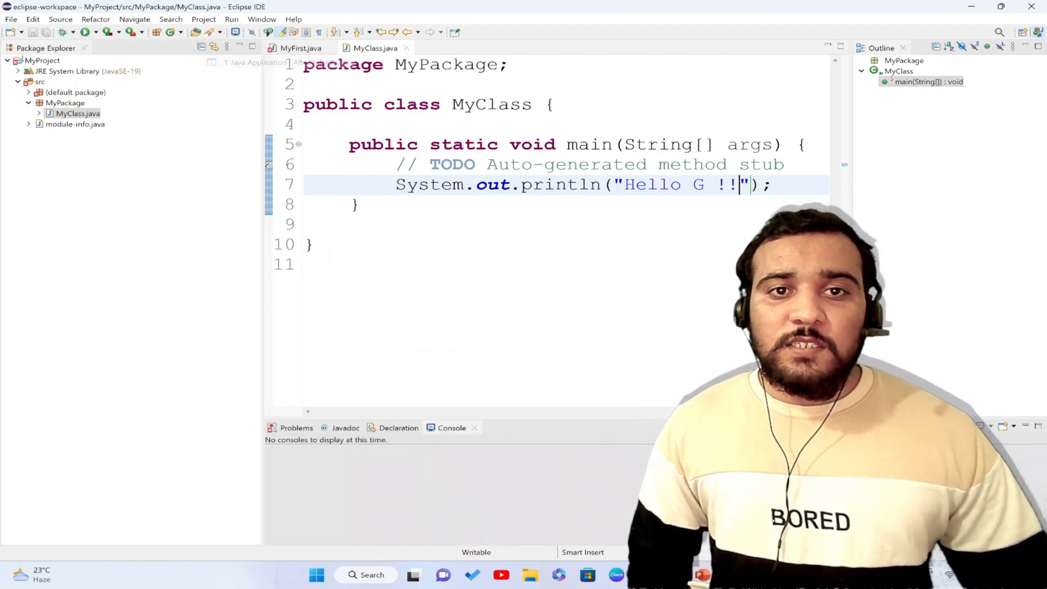
left_click(566, 302)
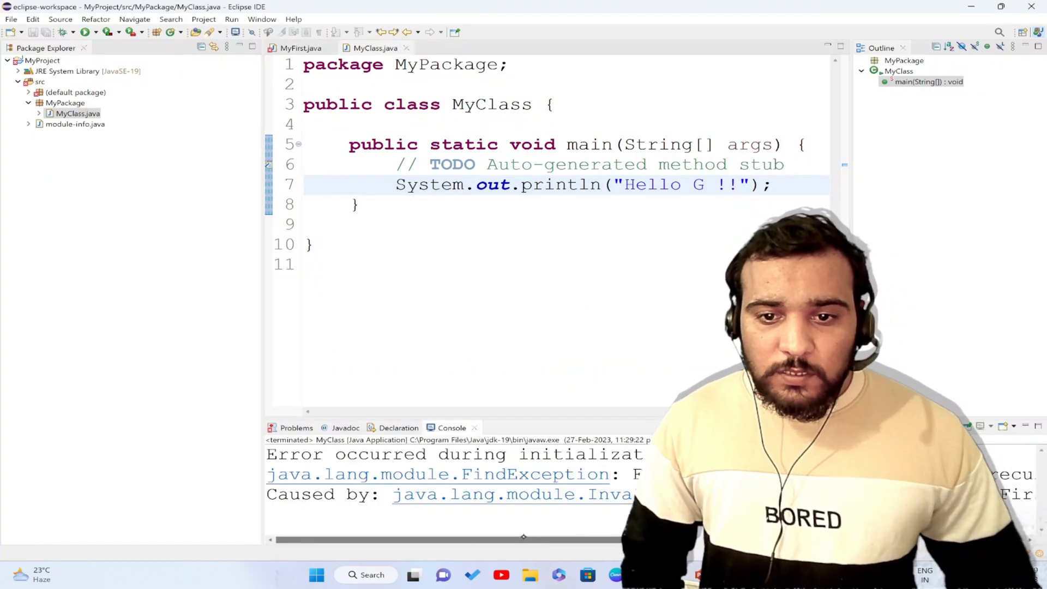
mouse_move(523, 540)
left_mouse_down()
mouse_move(846, 540)
mouse_move(523, 540)
left_mouse_up()
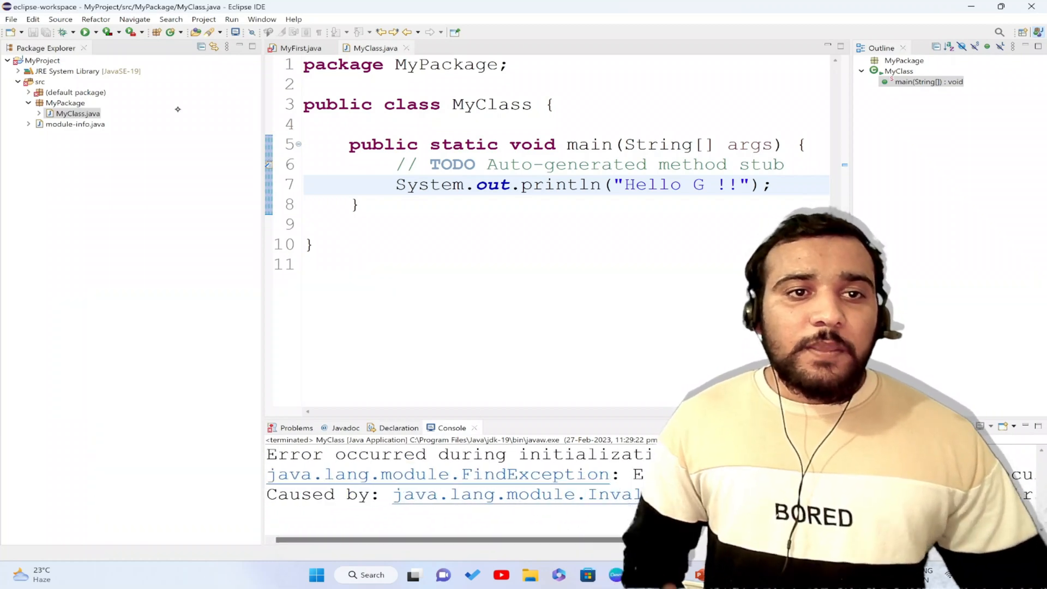
- Delete MyFirst.java from the default package
left_click(28, 93)
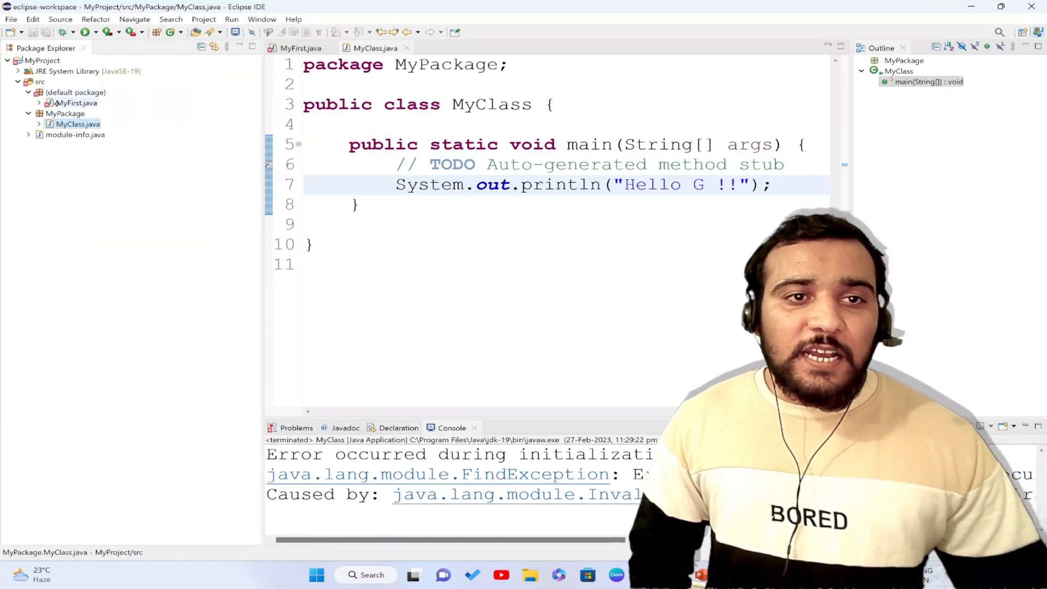
left_click(76, 102)
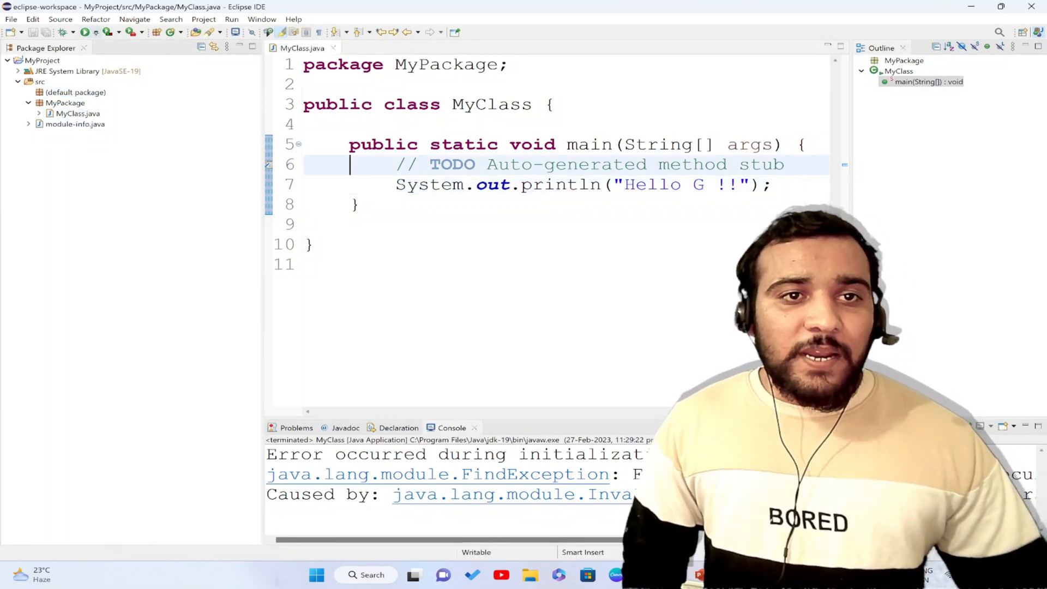
- Run MyClass.java again as a Java Application
left_click(95, 32)
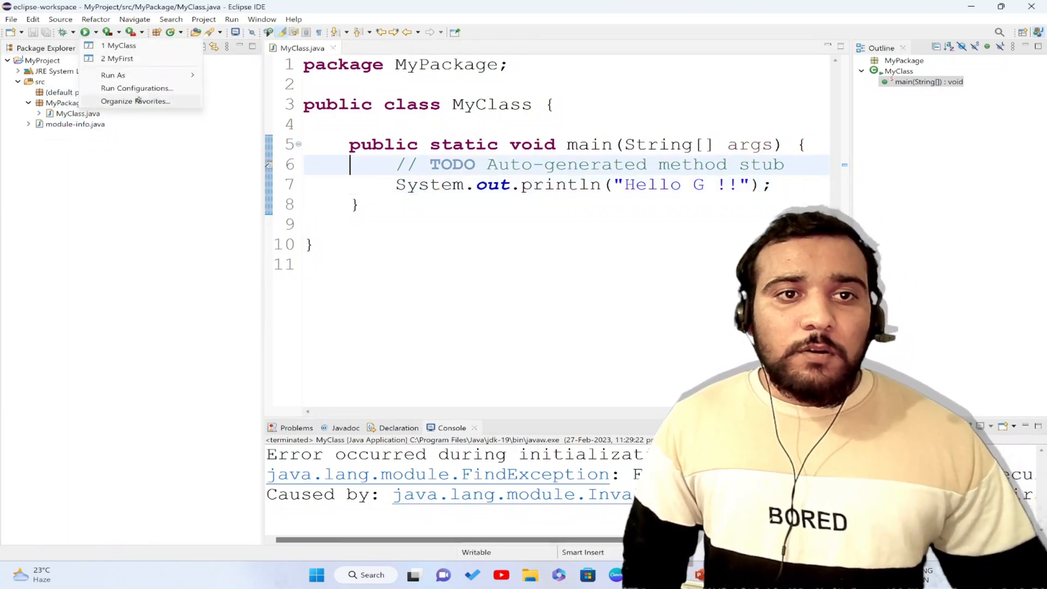
mouse_move(158, 75)
left_click(240, 75)
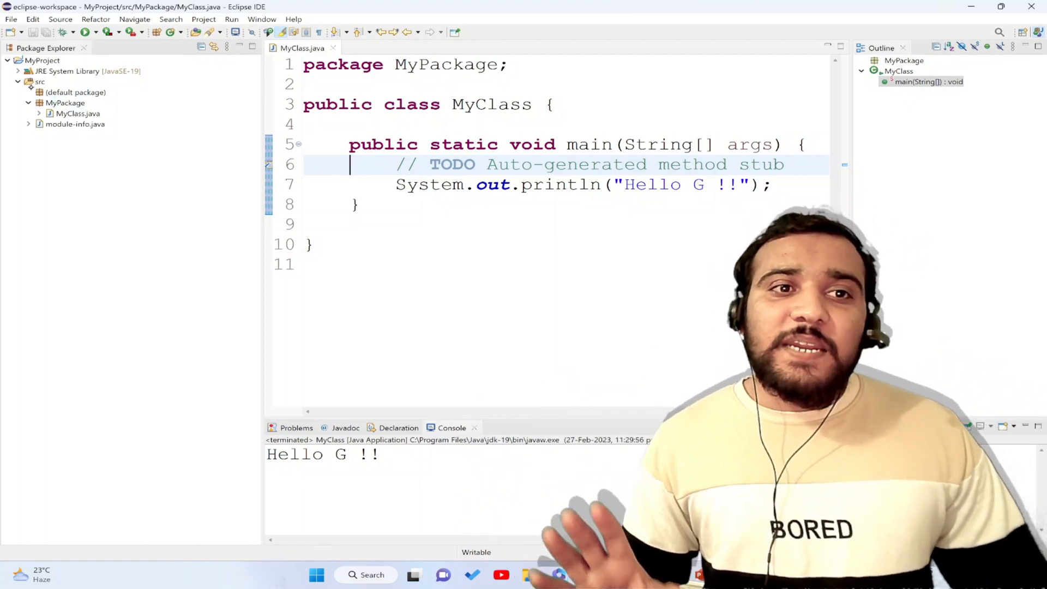
left_click(38, 82)
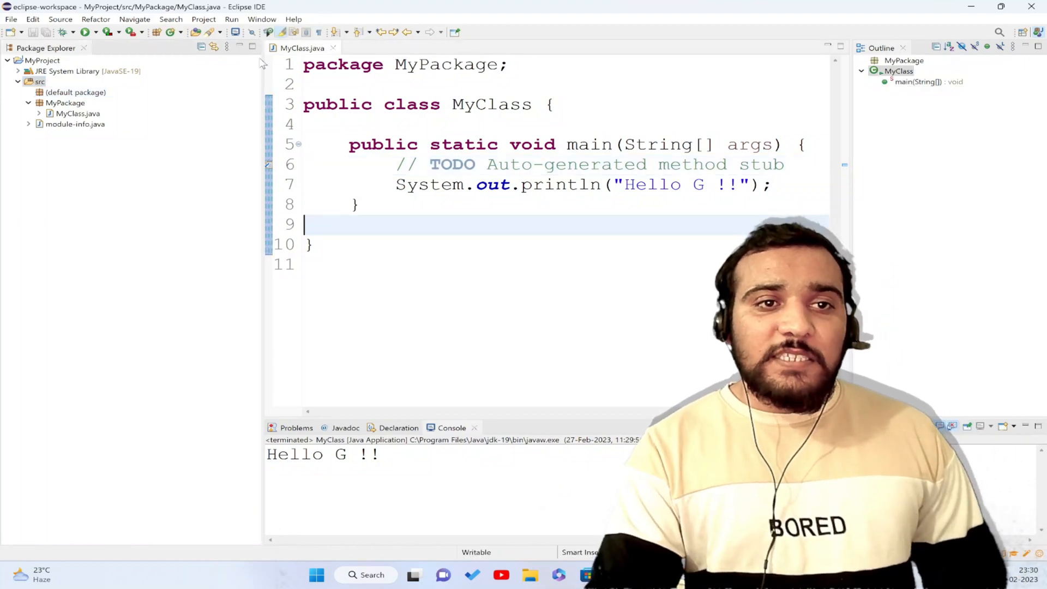
left_click(38, 83)
right_click(38, 84)
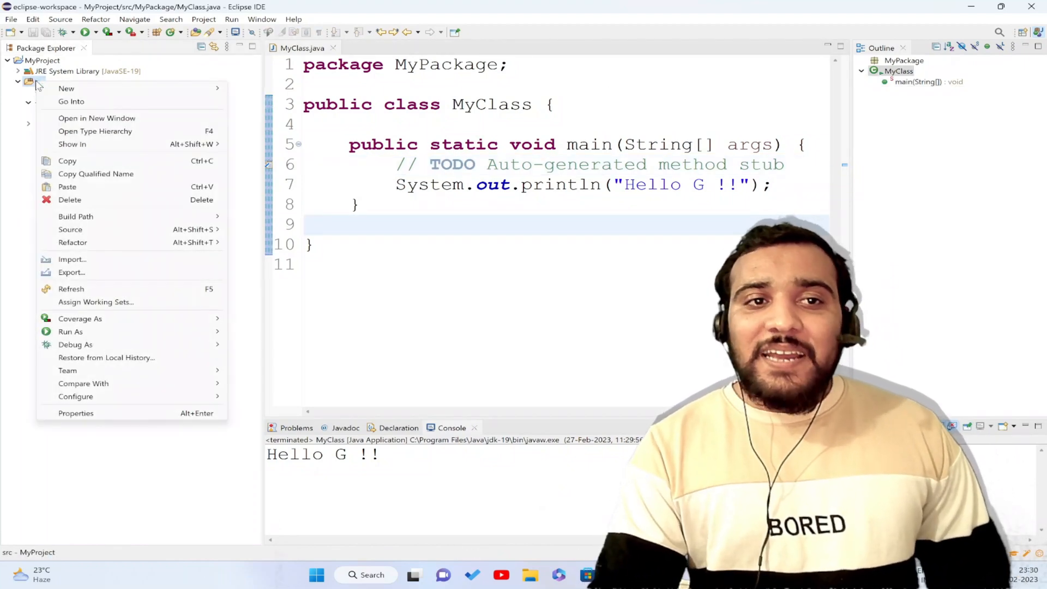
mouse_move(116, 88)
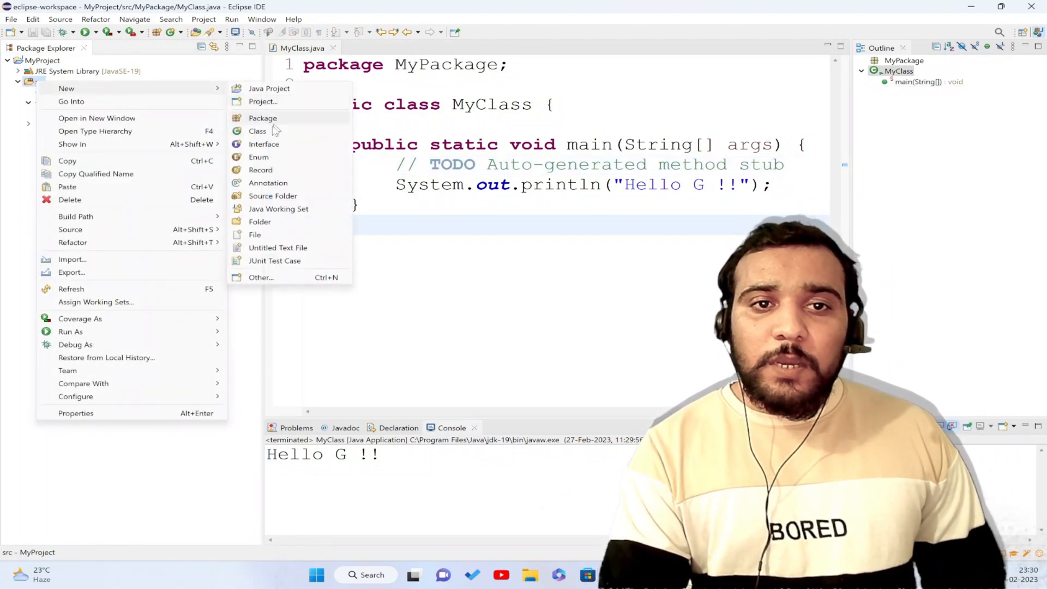
left_click(500, 121)
left_click(499, 122)
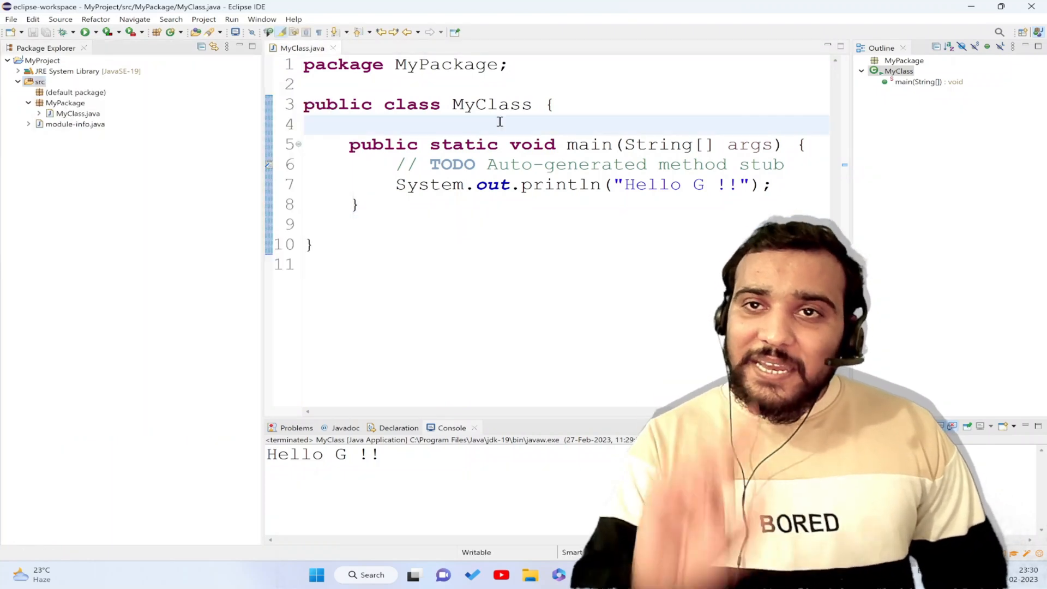